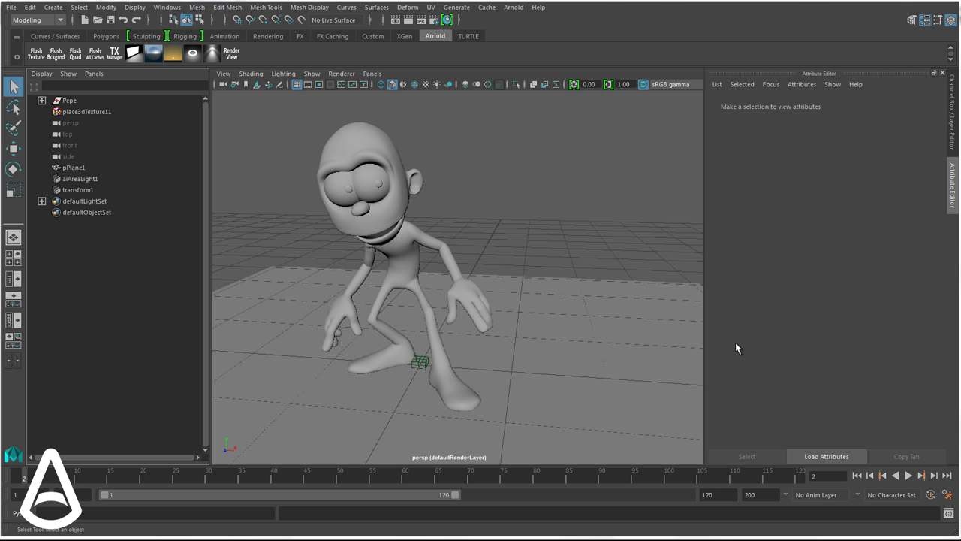
Start the Arnold Render View, move it left, and orbit the persp camera while IPR updates
left_click(231, 54)
left_click_drag(485, 158, 197, 119)
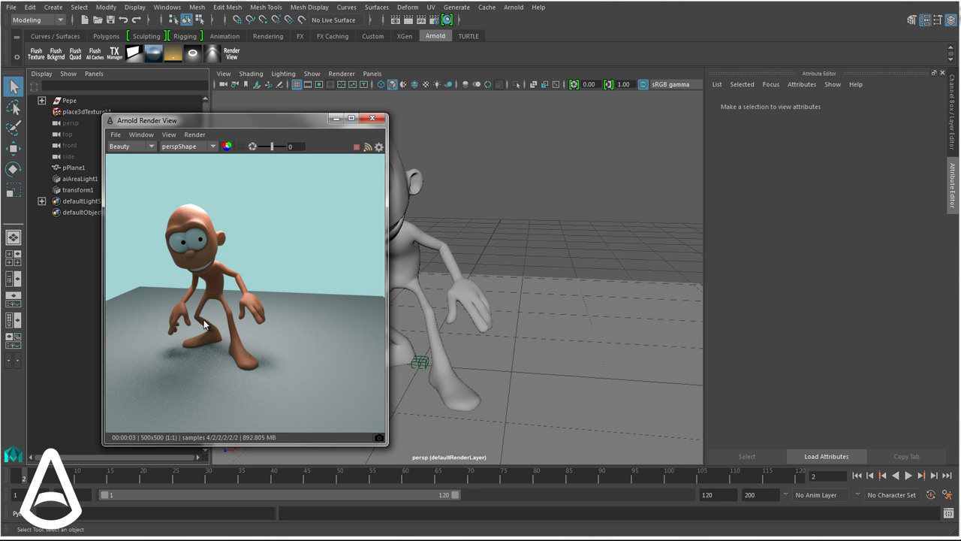
left_click_drag(207, 325, 286, 248, "alt")
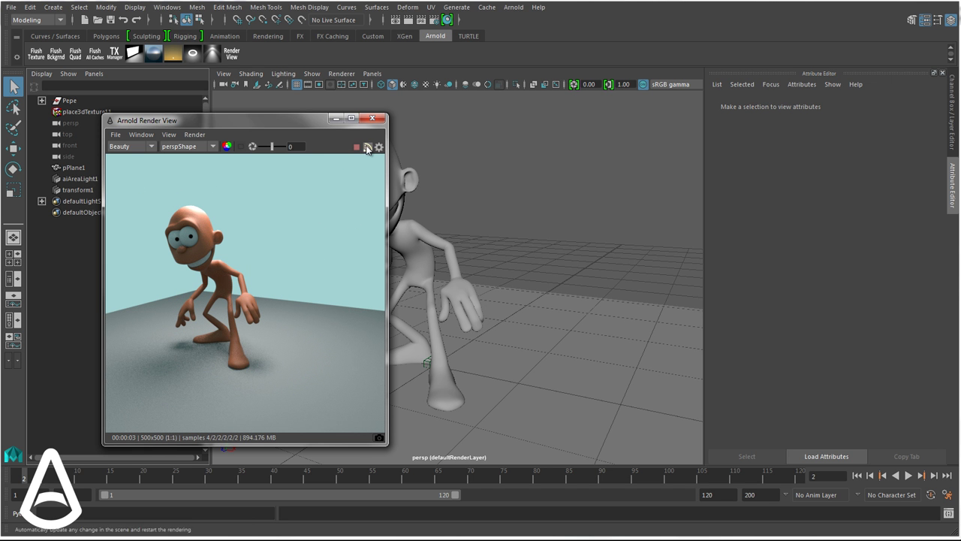
mouse_move(242, 316)
right_mouse_down("alt")
mouse_move(275, 325)
mouse_move(240, 322)
right_mouse_up("alt")
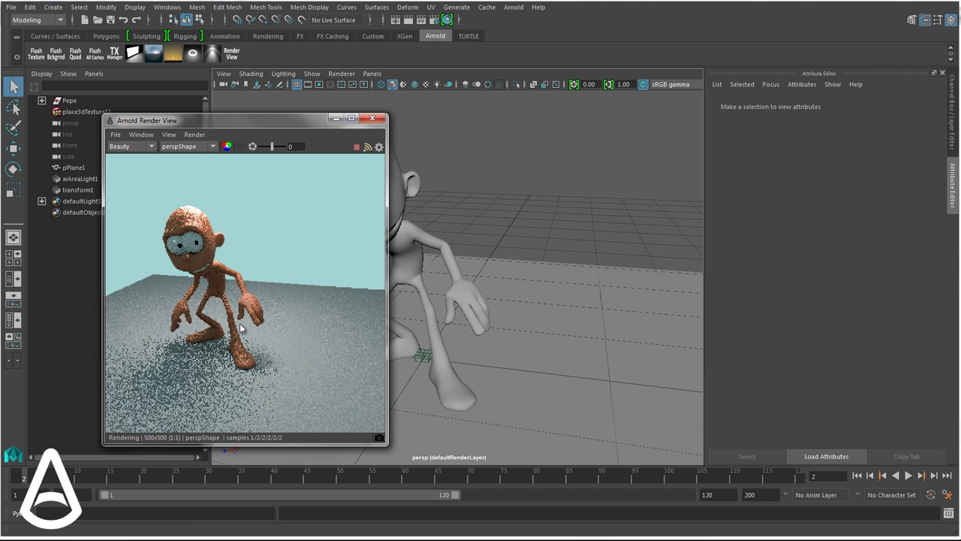
Stop the IPR and reframe the persp camera so the character sits to the right
left_click(355, 147)
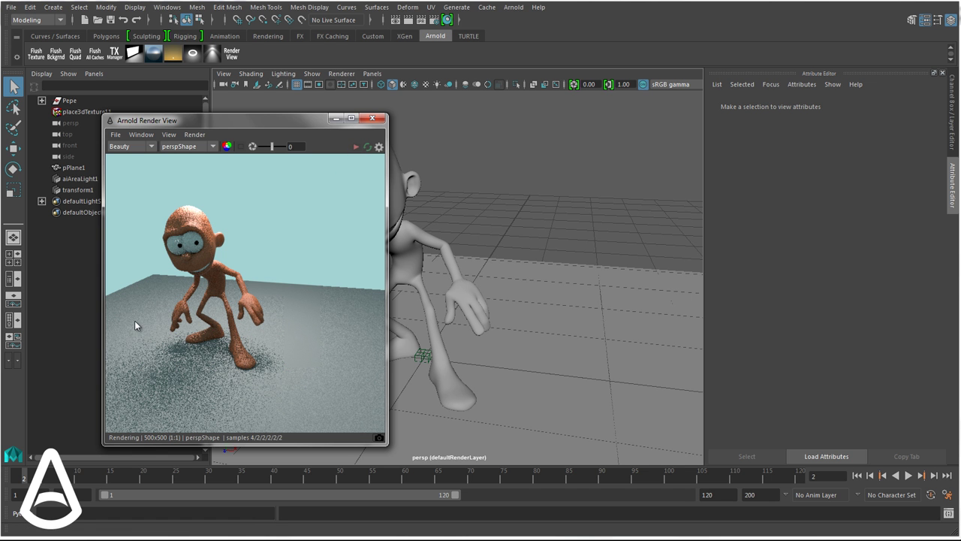
scroll(470, 301, "down", 10)
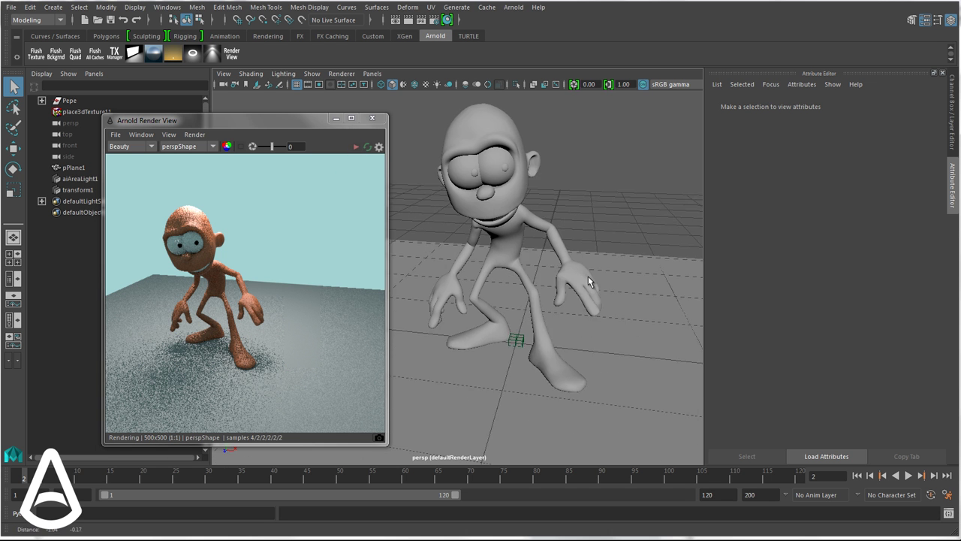
middle_click_drag(505, 291, 639, 252, "alt")
scroll(638, 251, "down", 2)
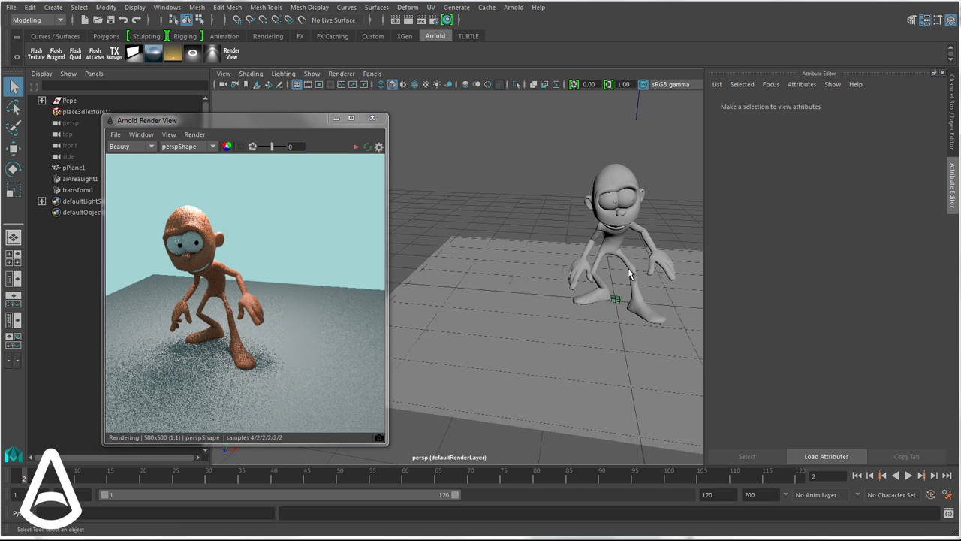
scroll(640, 248, "up", 3)
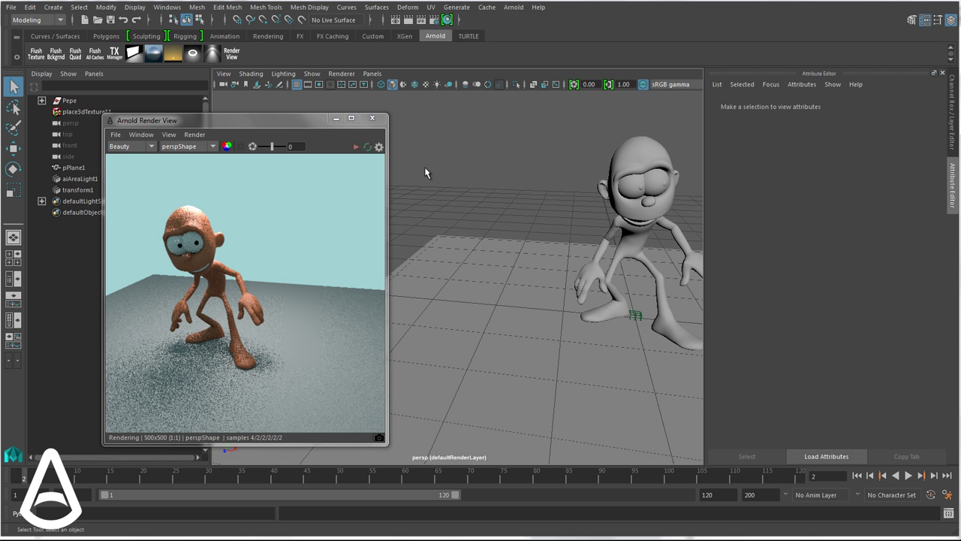
Re-render from closer and higher camera angles, then restart IPR and orbit the view
left_click(367, 150)
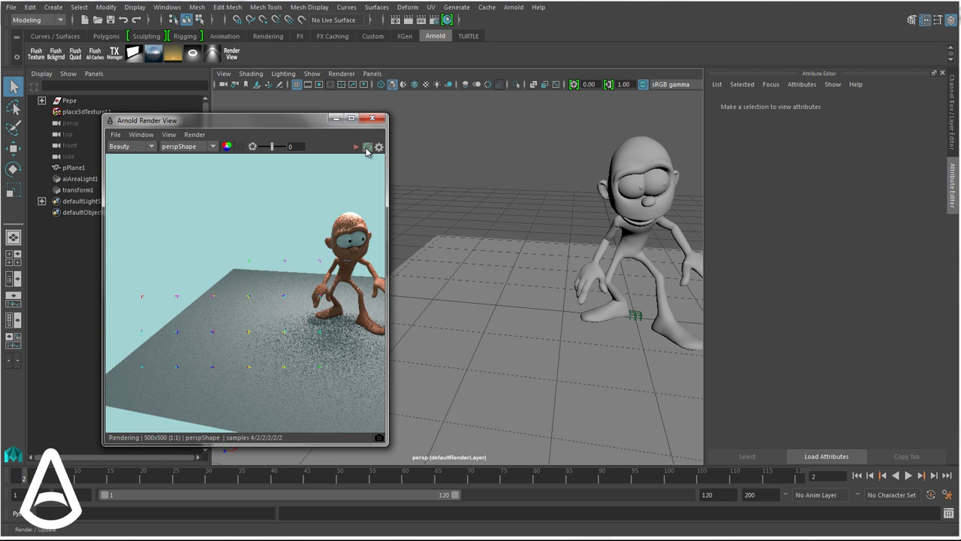
left_click_drag(528, 263, 348, 358, "alt")
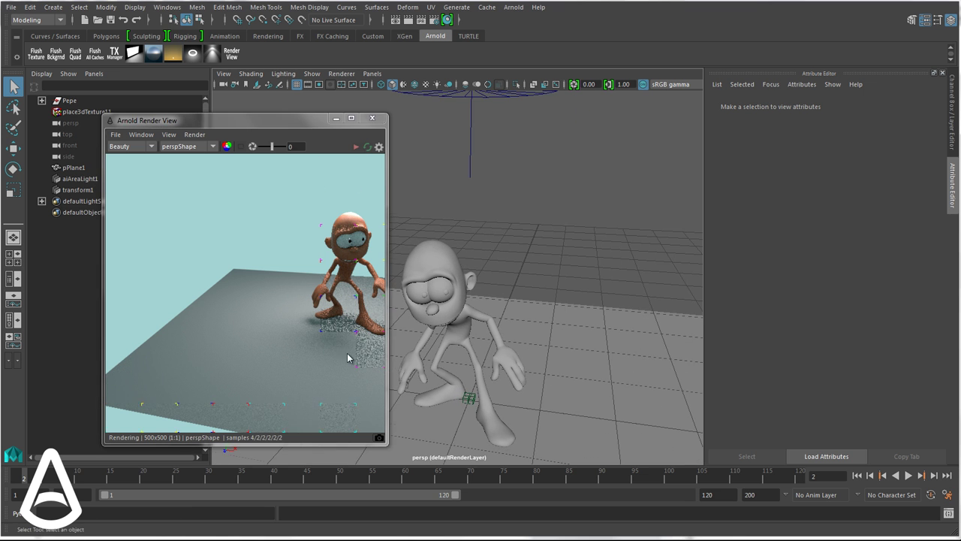
left_click(367, 147)
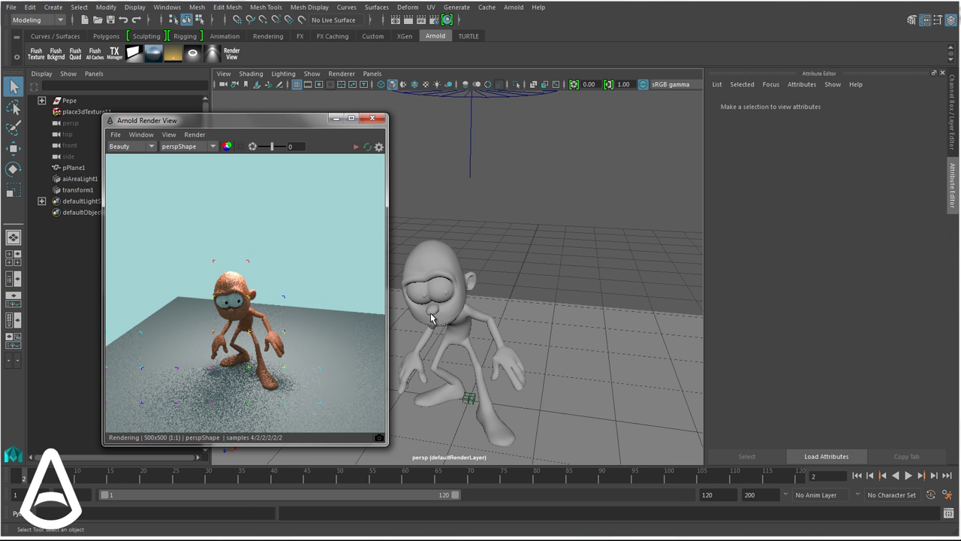
left_click_drag(431, 312, 606, 215, "alt")
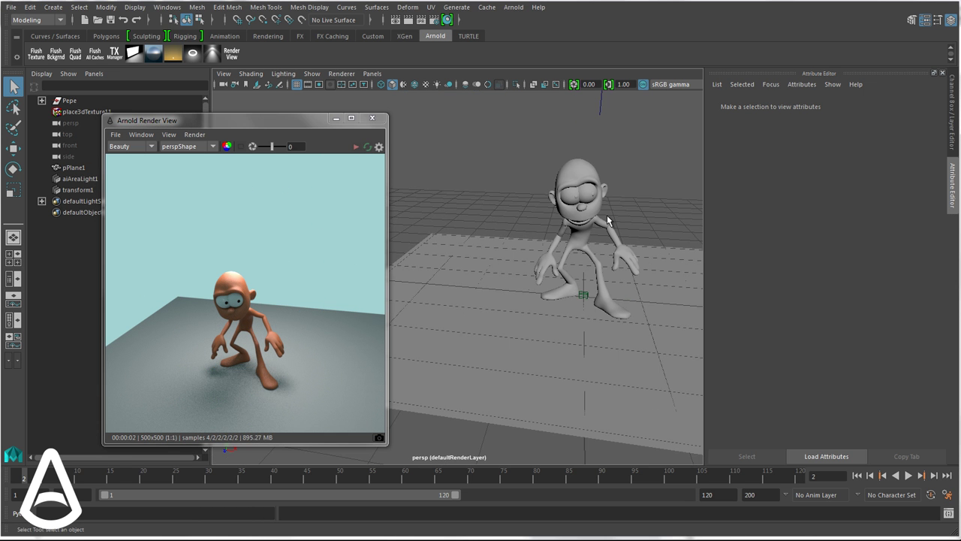
left_click(356, 147)
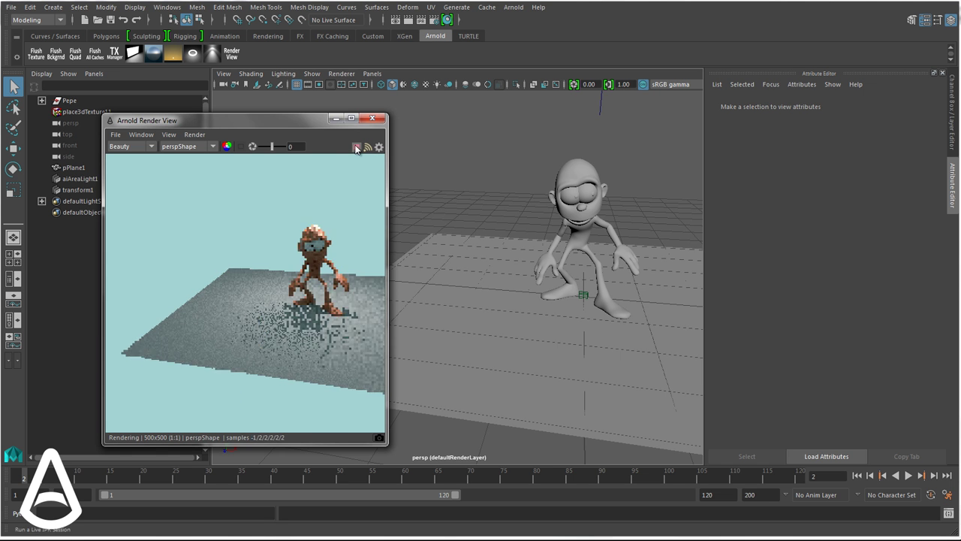
left_click_drag(556, 320, 503, 321, "alt")
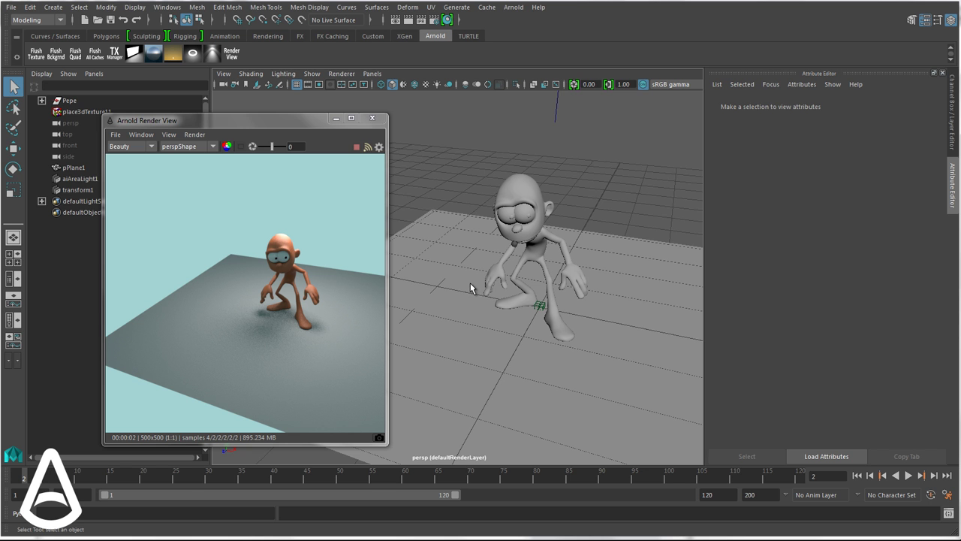
Show the Render View's Display Settings (Gamma 1, Exposure 0, sRGB) and nudge the window up-left
left_click(379, 147)
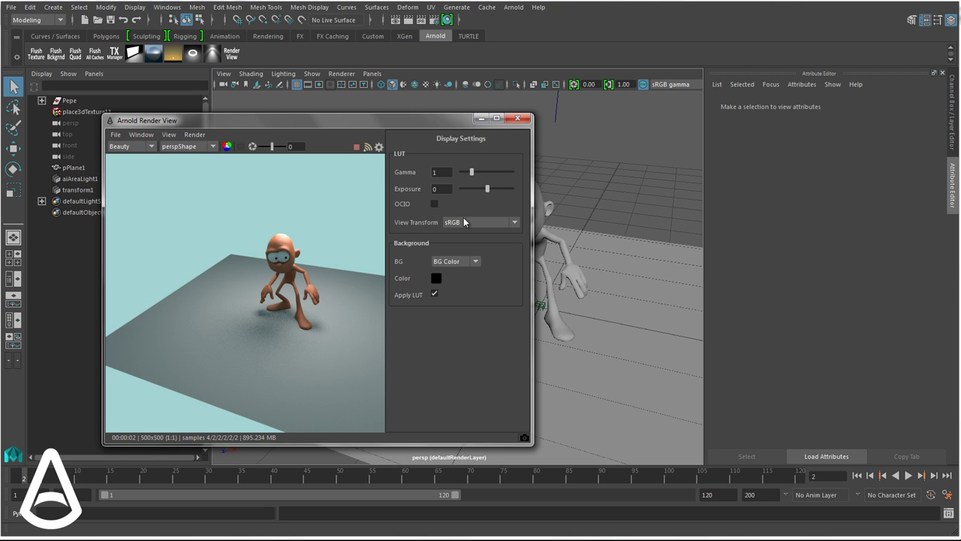
left_click_drag(426, 120, 414, 113)
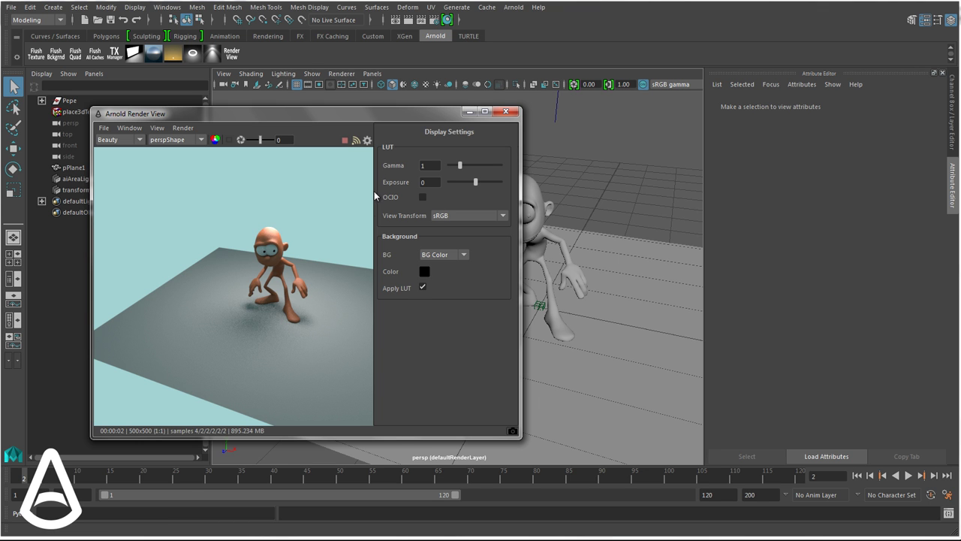
left_click(423, 198)
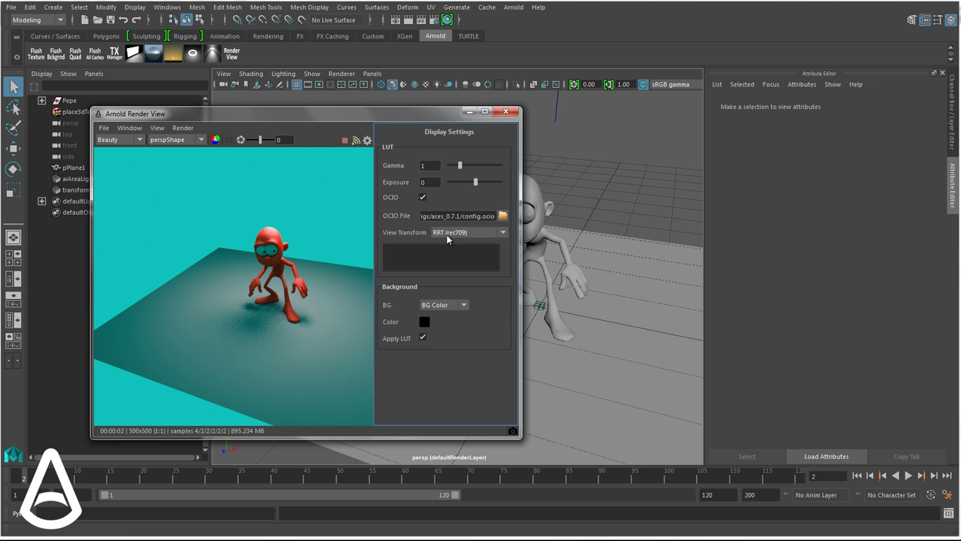
left_click(451, 232)
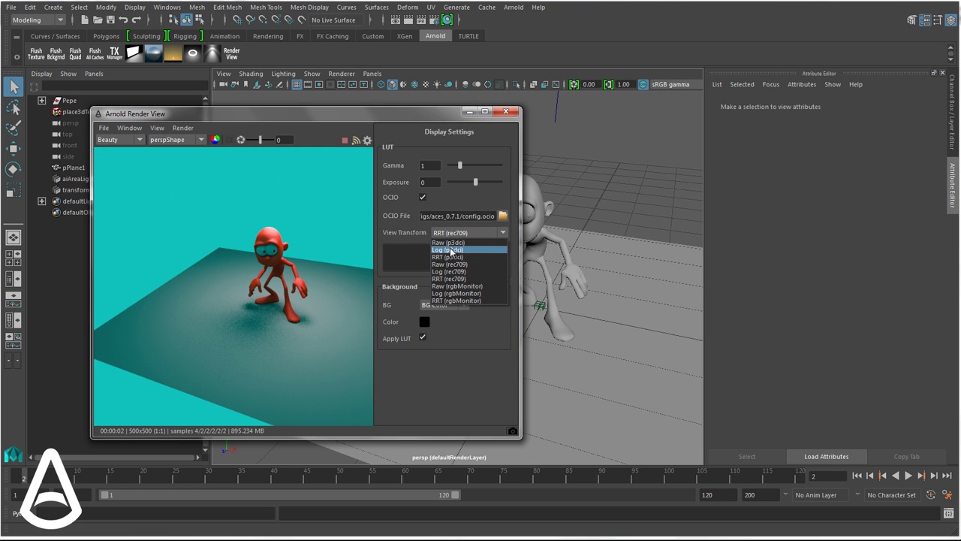
left_click(454, 250)
left_click(449, 237)
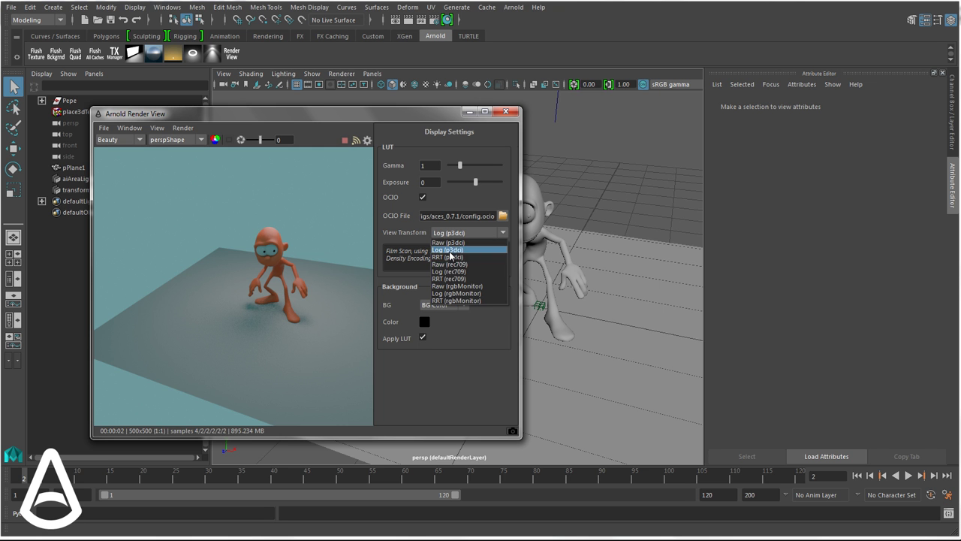
left_click(449, 257)
left_click(448, 234)
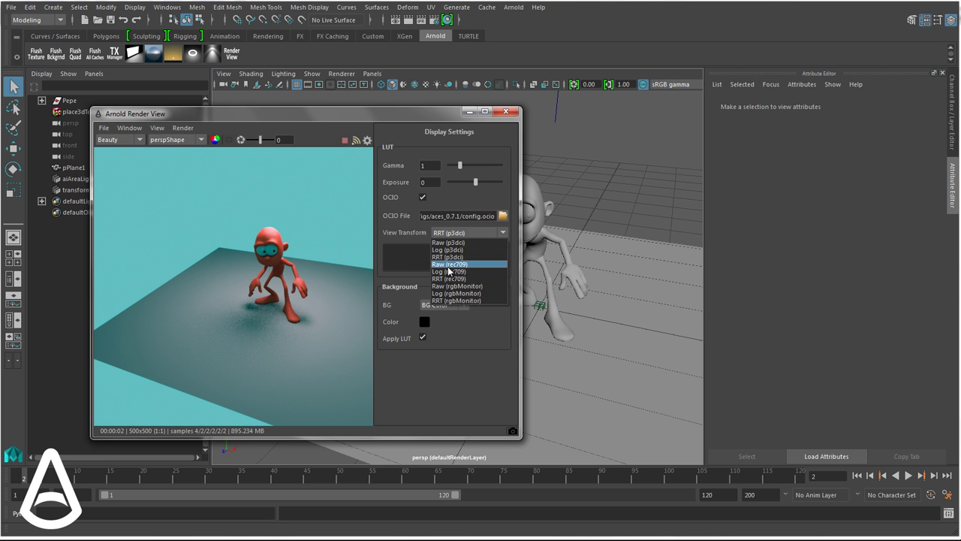
left_click(449, 264)
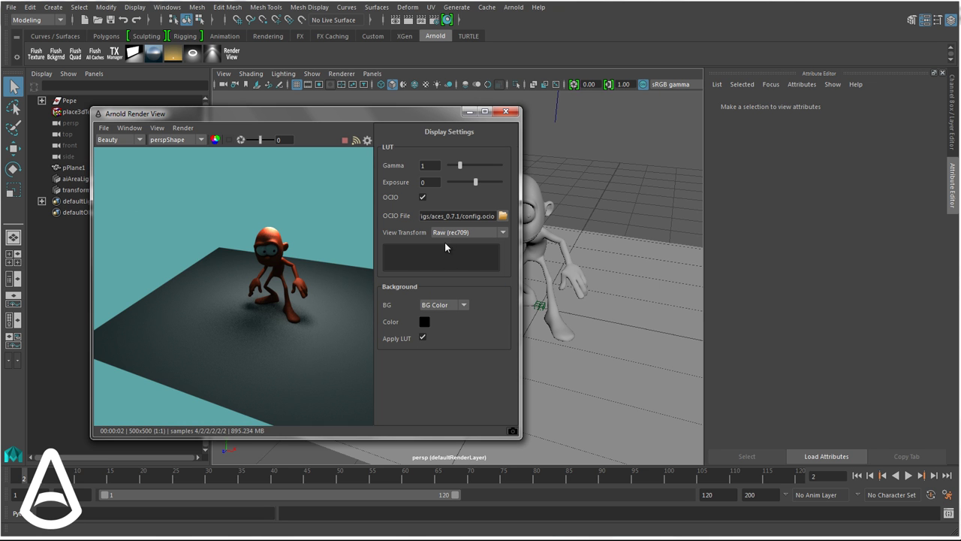
left_click(422, 197)
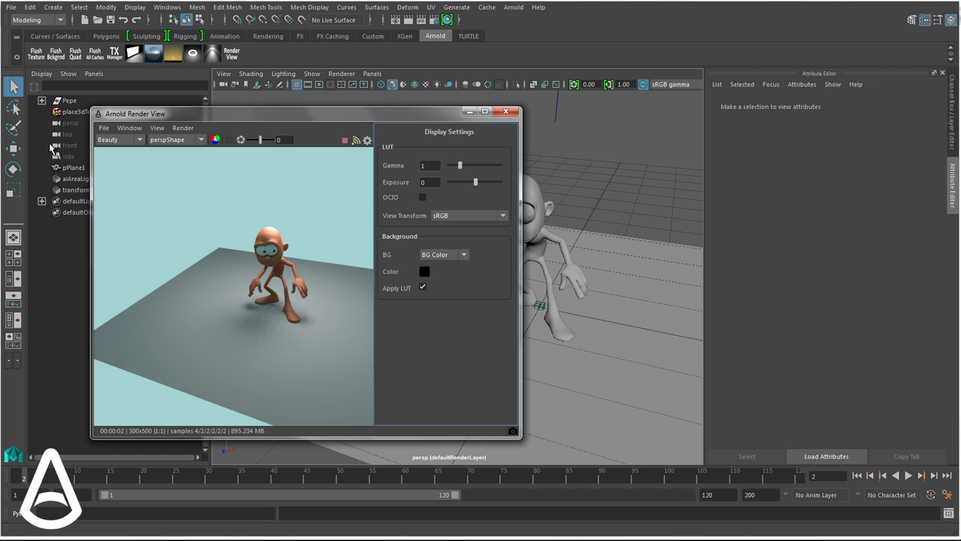
Move the render window right and bring up Maya's Color Management preferences
left_click_drag(156, 119, 437, 121)
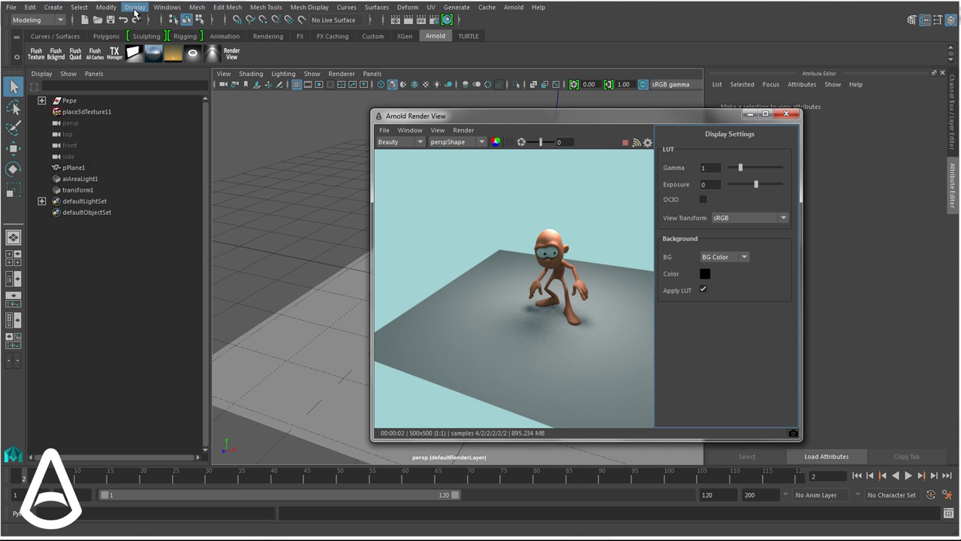
left_click(167, 7)
mouse_move(213, 69)
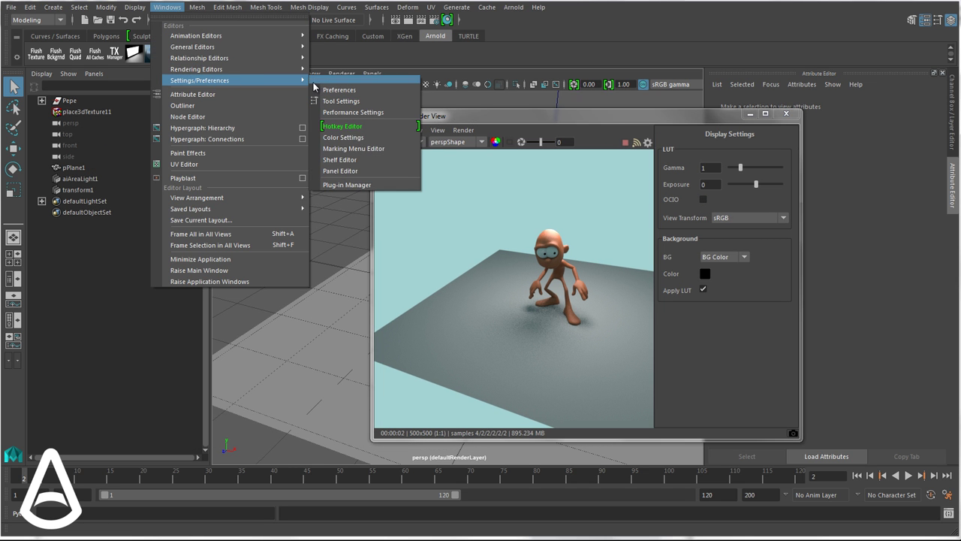
left_click(331, 87)
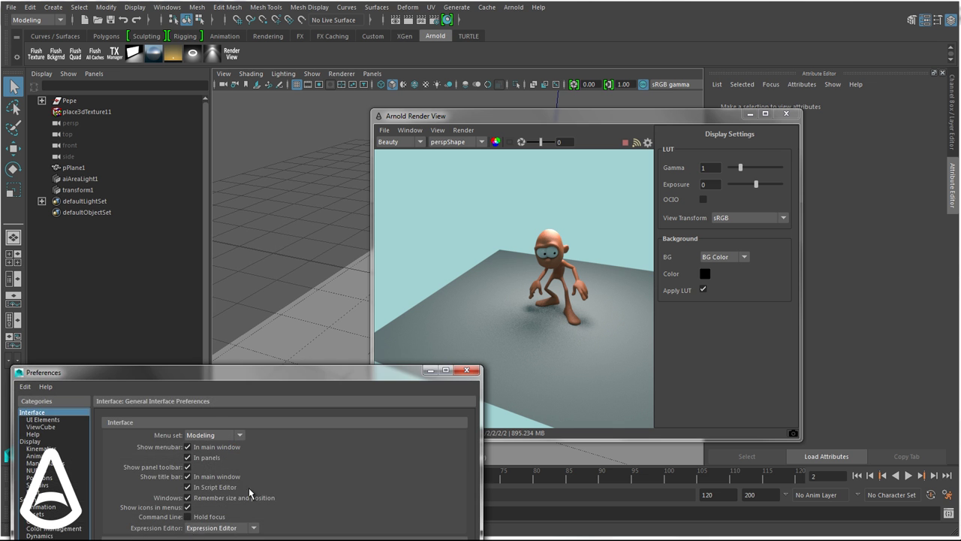
left_click(75, 528)
left_click_drag(212, 371, 79, 85)
Try the 1.8 gamma, 2.2 gamma and Log view transforms
left_click(134, 231)
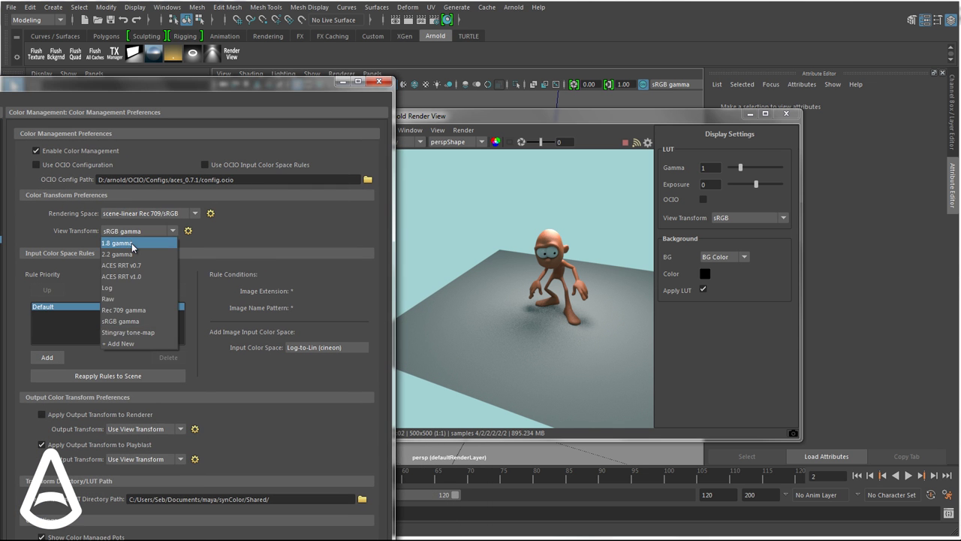
left_click(131, 243)
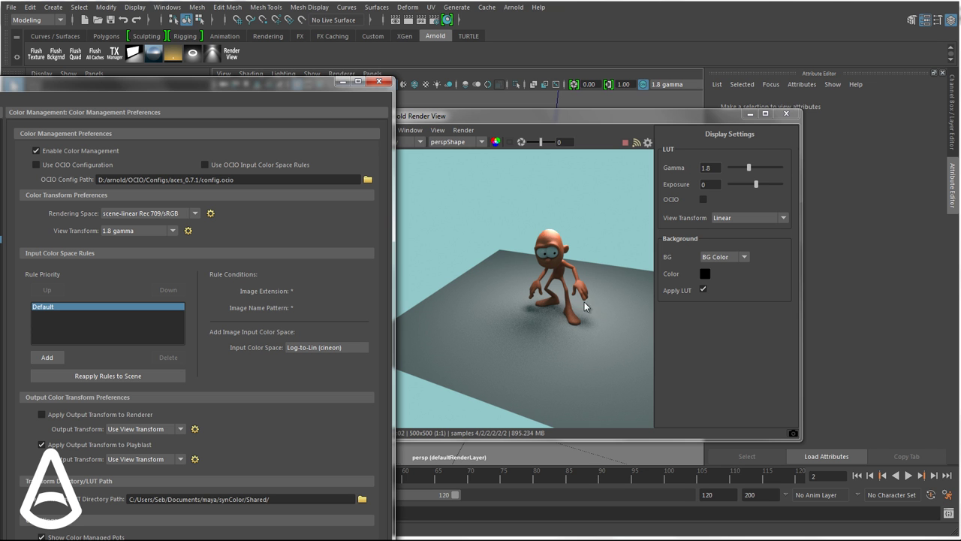
left_click(120, 233)
left_click(128, 254)
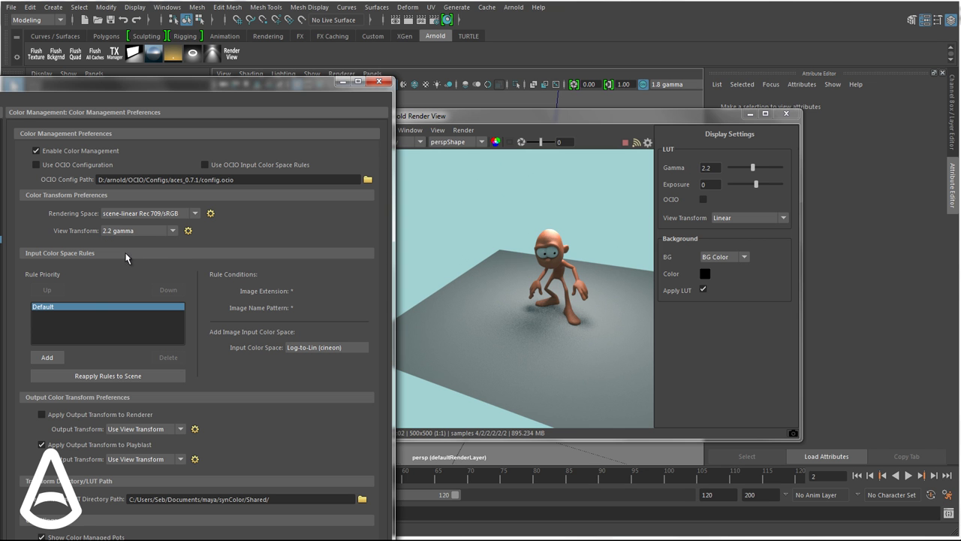
left_click(128, 231)
left_click(126, 288)
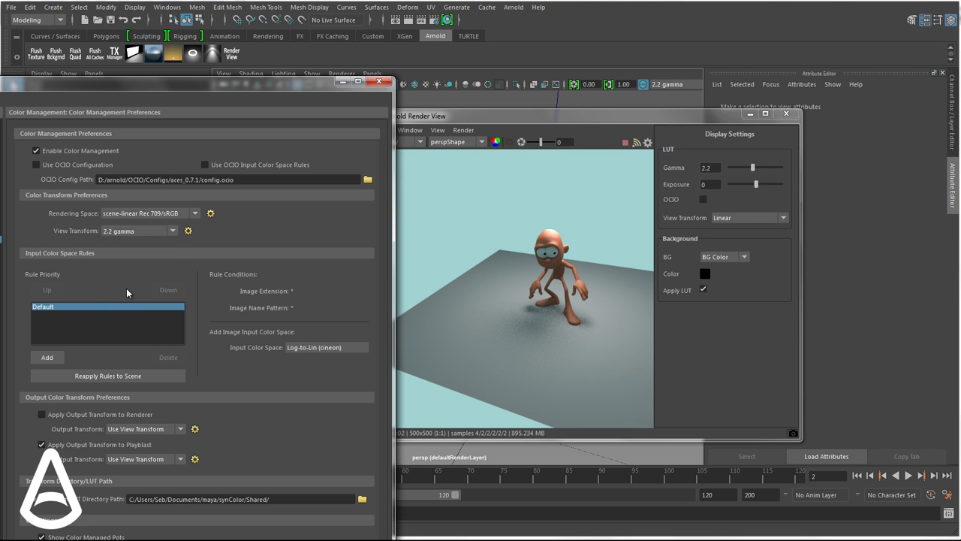
Enable OCIO, try Log (rec709), Raw (rec709) and Raw (rgbMonitor), then disable OCIO again
left_click(36, 165)
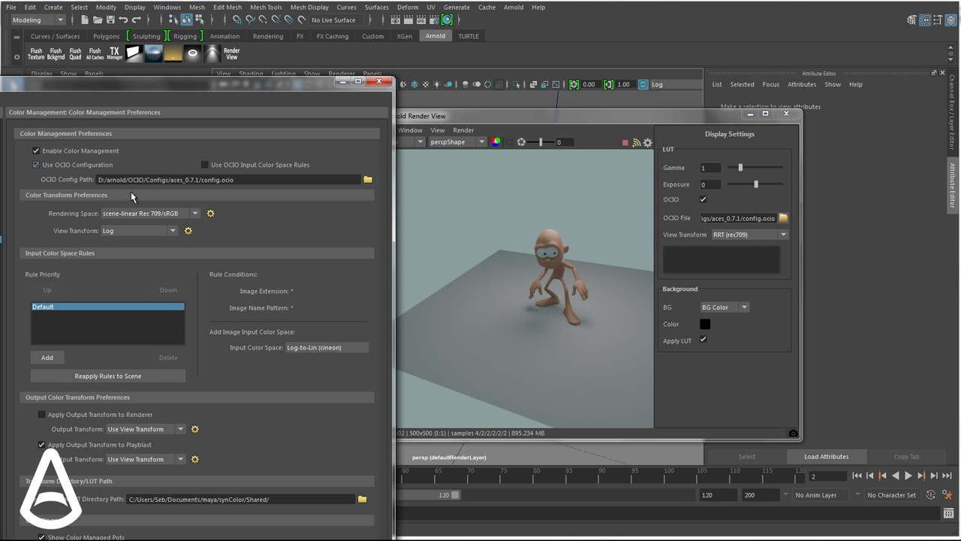
left_click(120, 231)
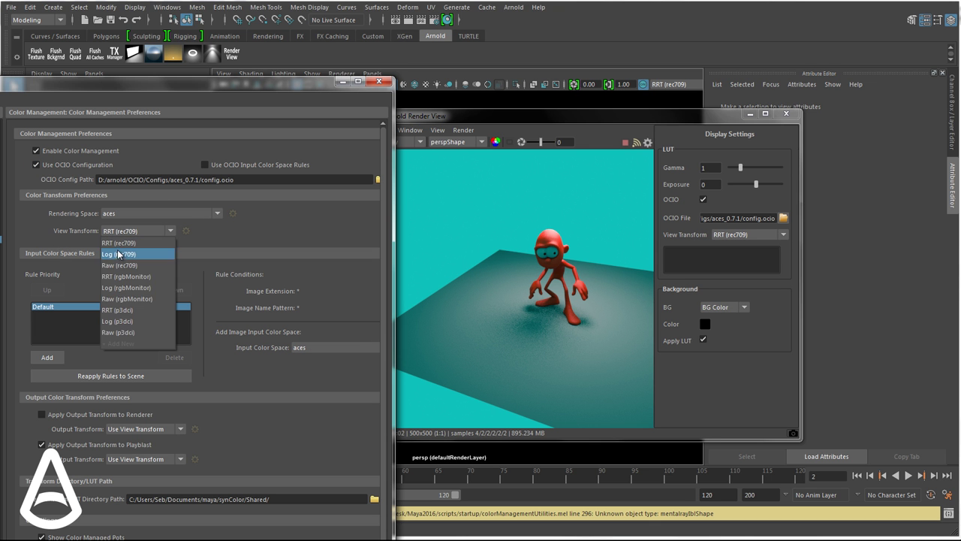
left_click(120, 255)
left_click(122, 232)
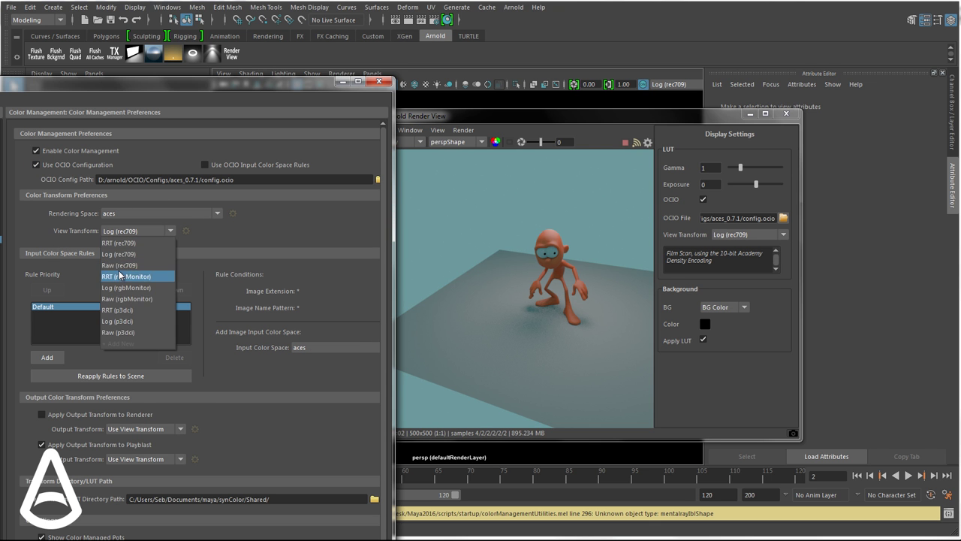
left_click(119, 271)
left_click(120, 231)
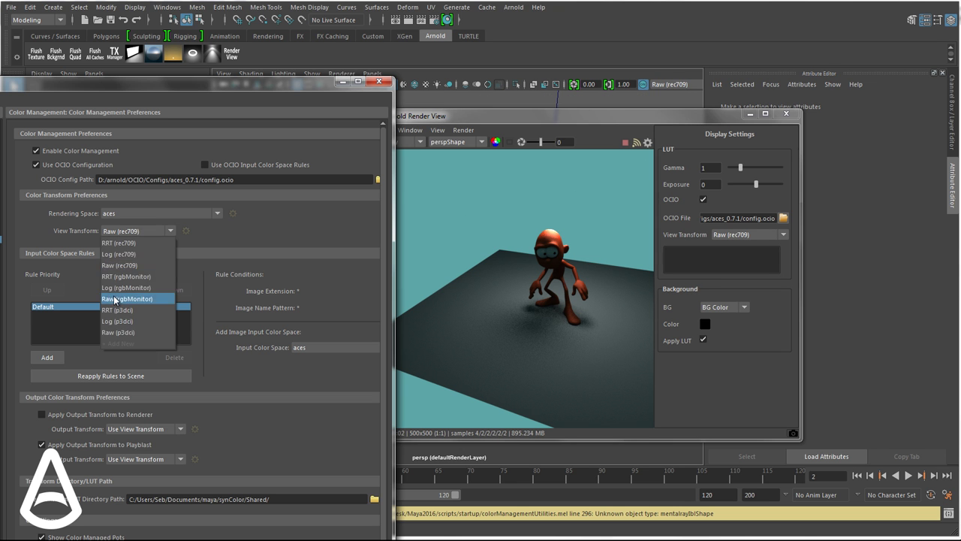
left_click(118, 278)
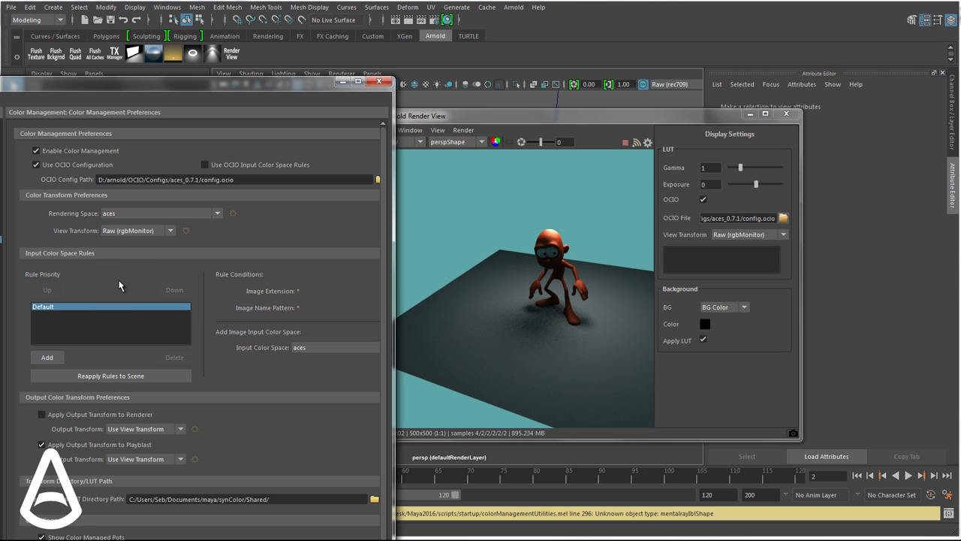
left_click(36, 164)
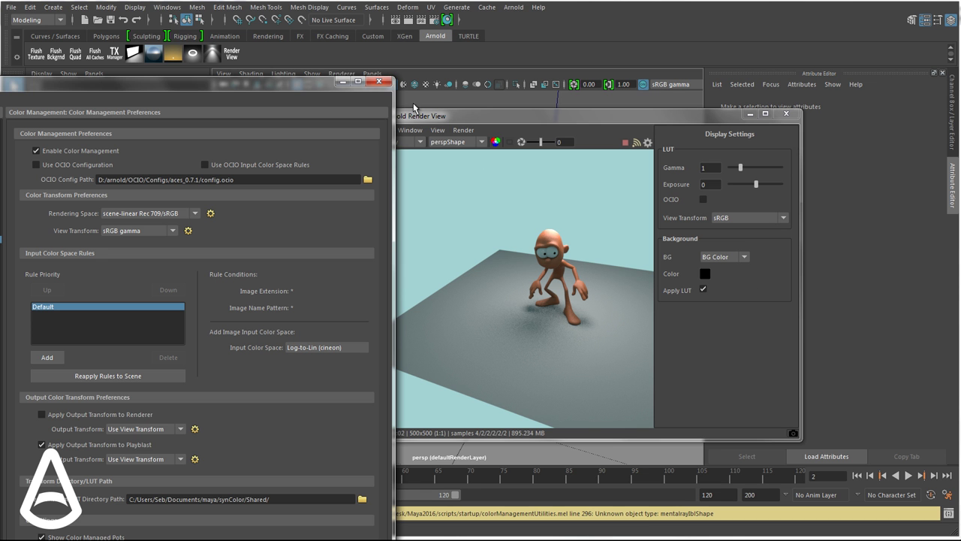
Save and close the Color Management preferences, then reposition the Render View left over the viewport
left_click(379, 81)
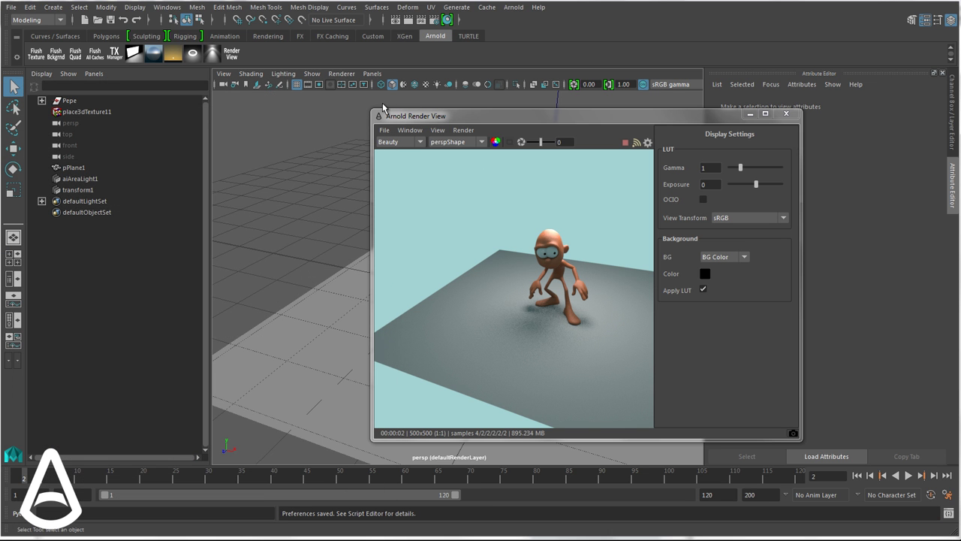
left_click_drag(675, 117, 633, 118)
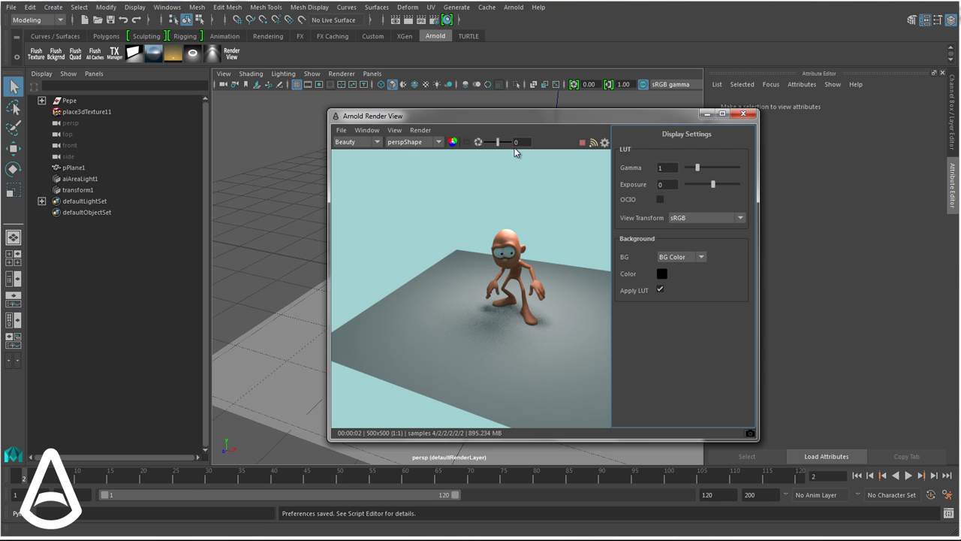
left_click(393, 131)
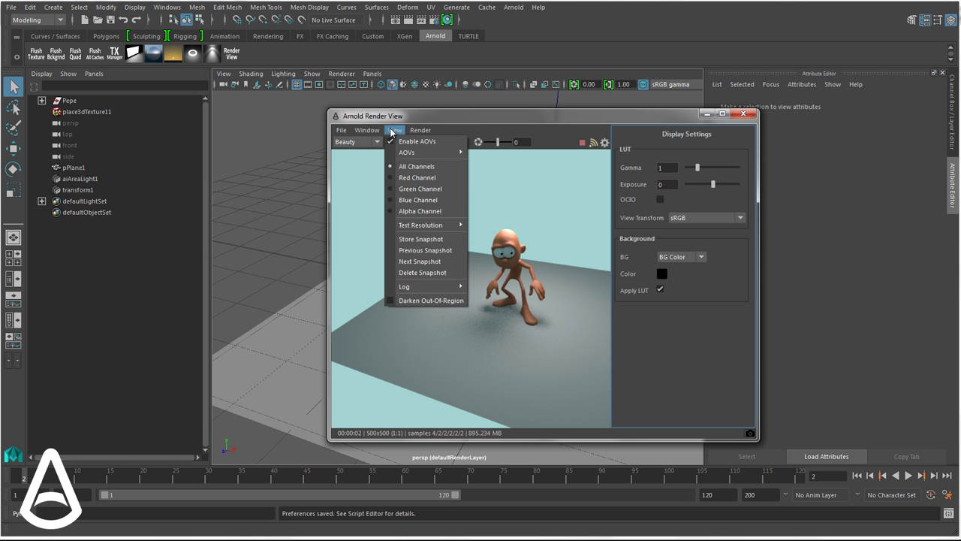
left_click(406, 122)
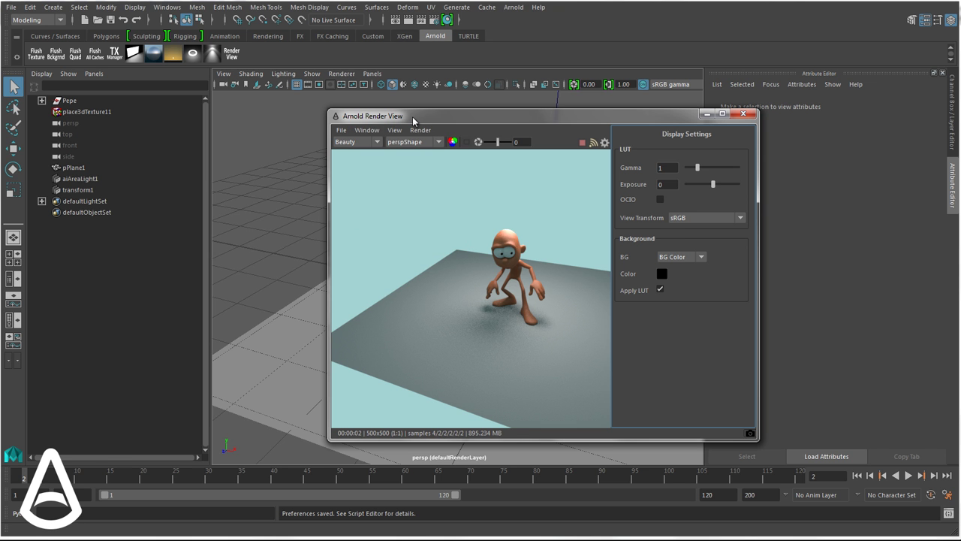
left_click_drag(413, 121, 375, 111)
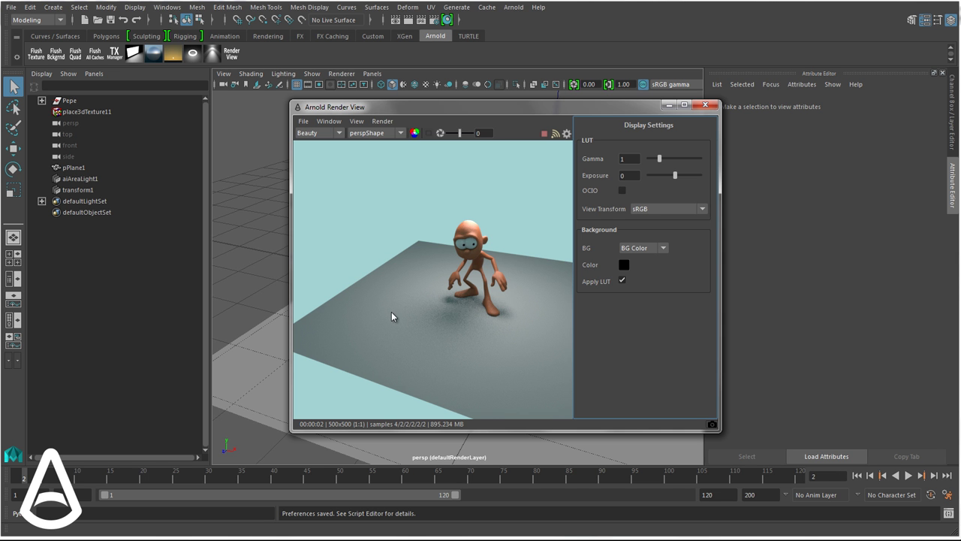
Orbit the camera, store the render as Snapshot_1, hide Display Settings, and preview the snapshot
left_click_drag(391, 312, 426, 328, "alt")
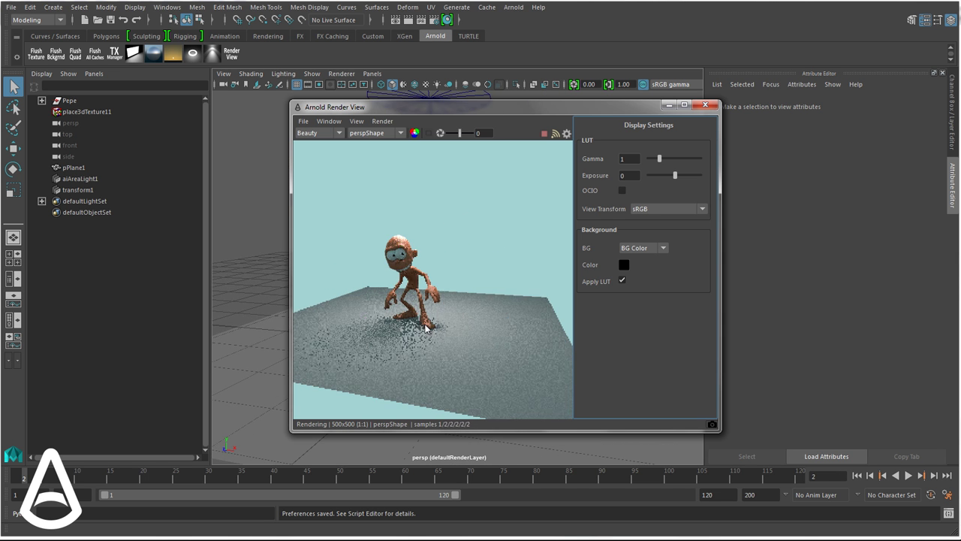
left_click(713, 425)
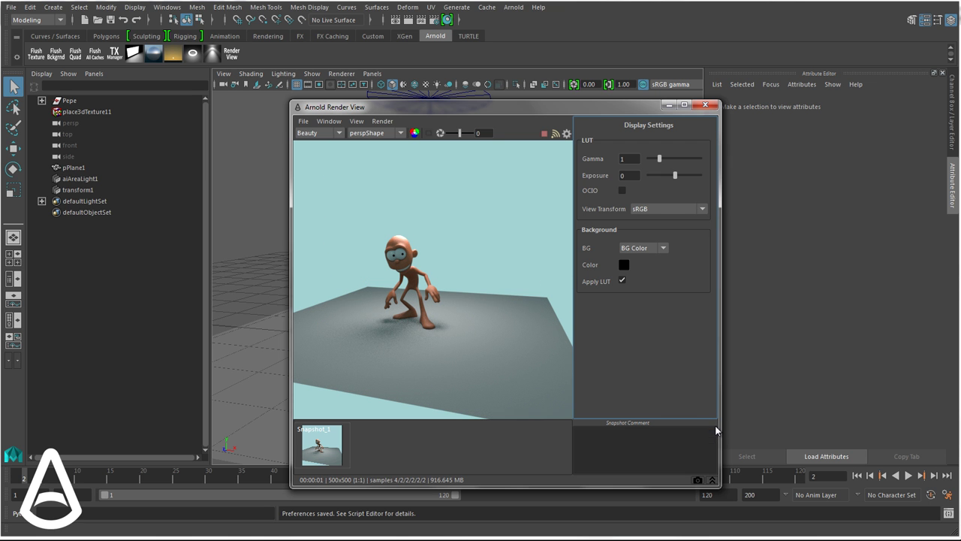
left_click(566, 133)
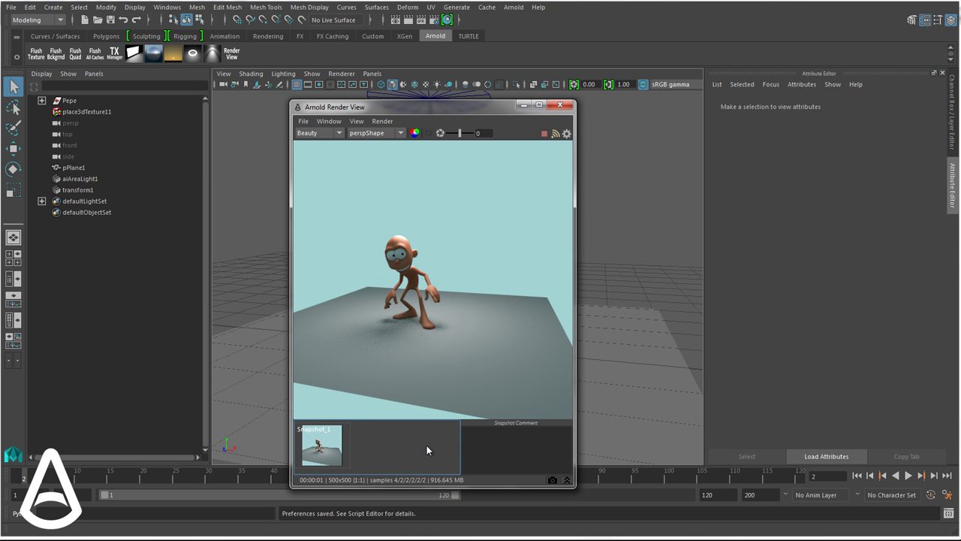
left_click(326, 453)
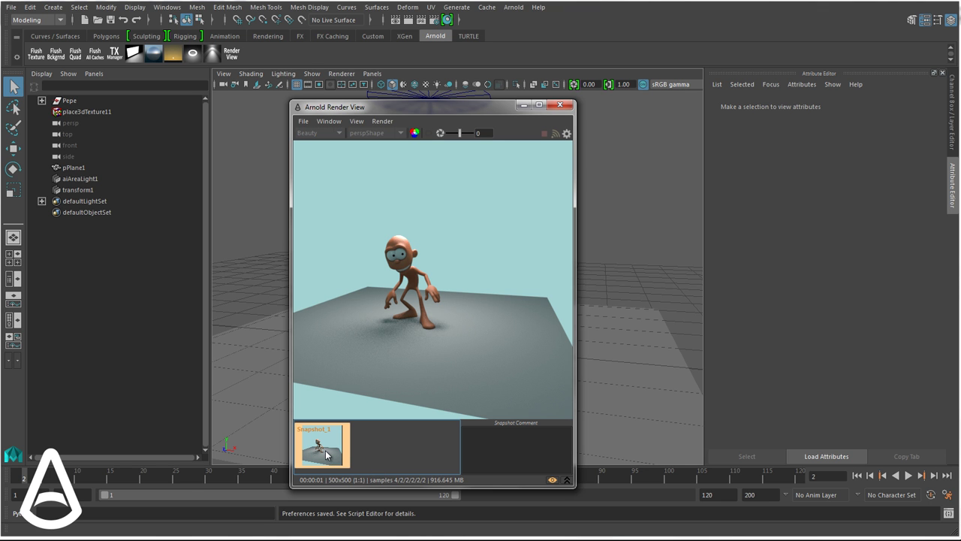
left_click(325, 451)
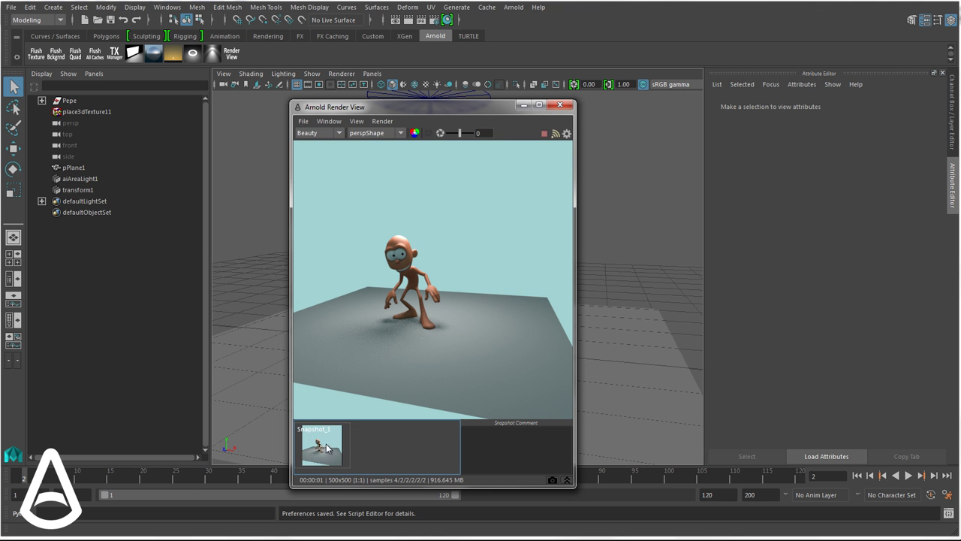
Lower aiAreaLight1's spread to 0.231 and store the result as Snapshot_2
left_click(416, 93)
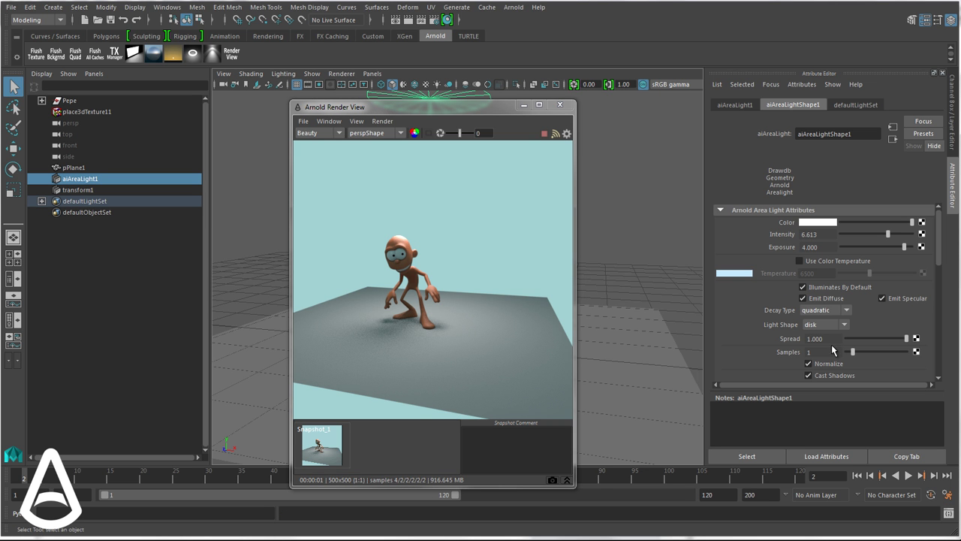
left_click_drag(907, 339, 864, 346)
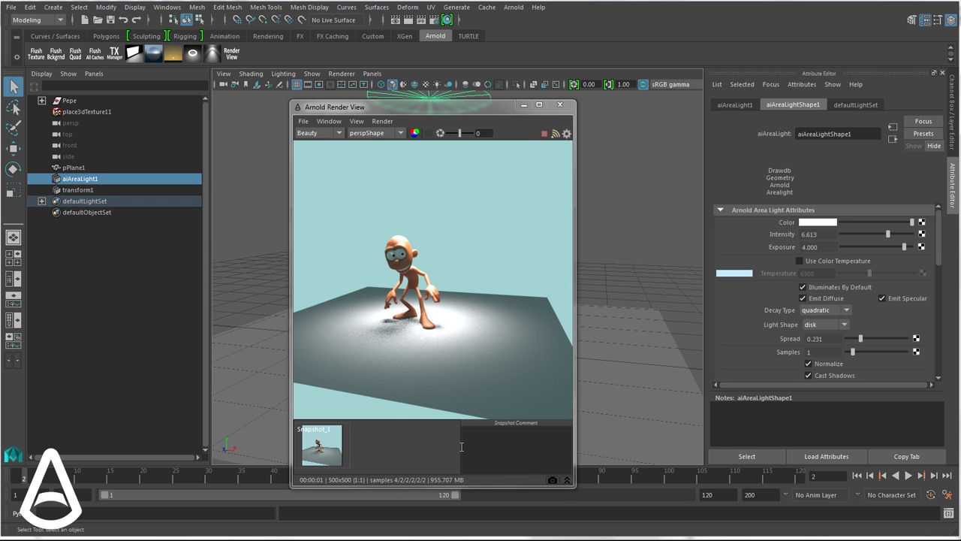
left_click(552, 480)
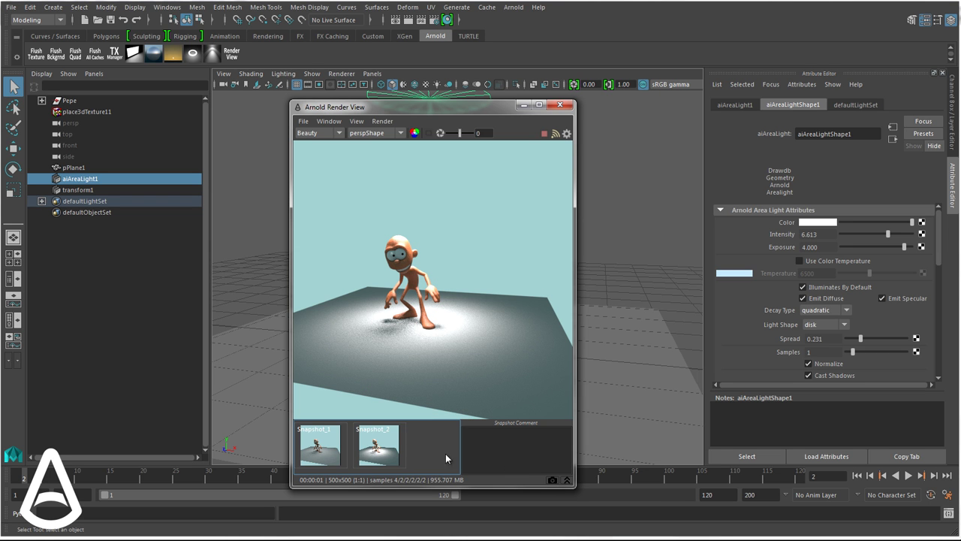
Comment Snapshot_2 as 'spread 0.23' and Snapshot_1 as 'spread 1', then toggle between them
left_click(379, 443)
left_click(521, 443)
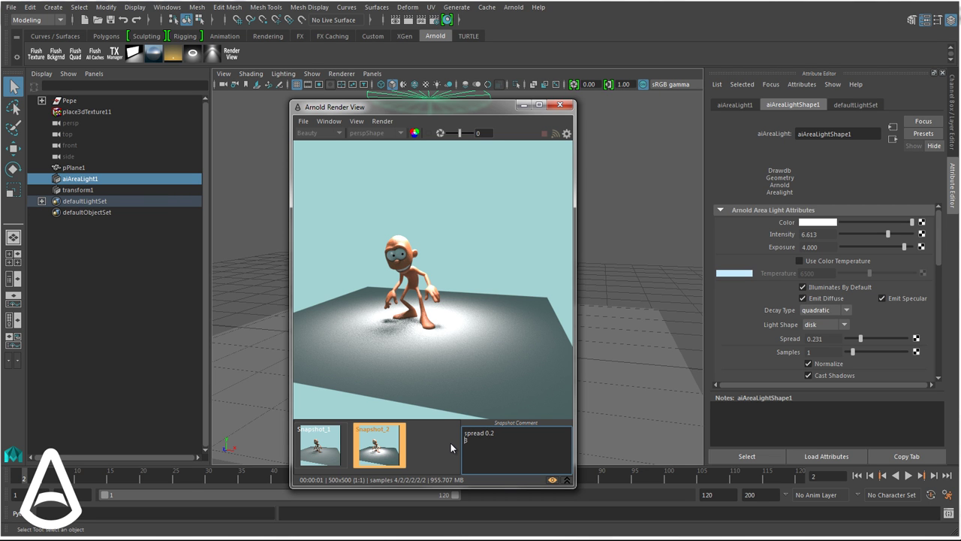
left_click(320, 445)
left_click(515, 446)
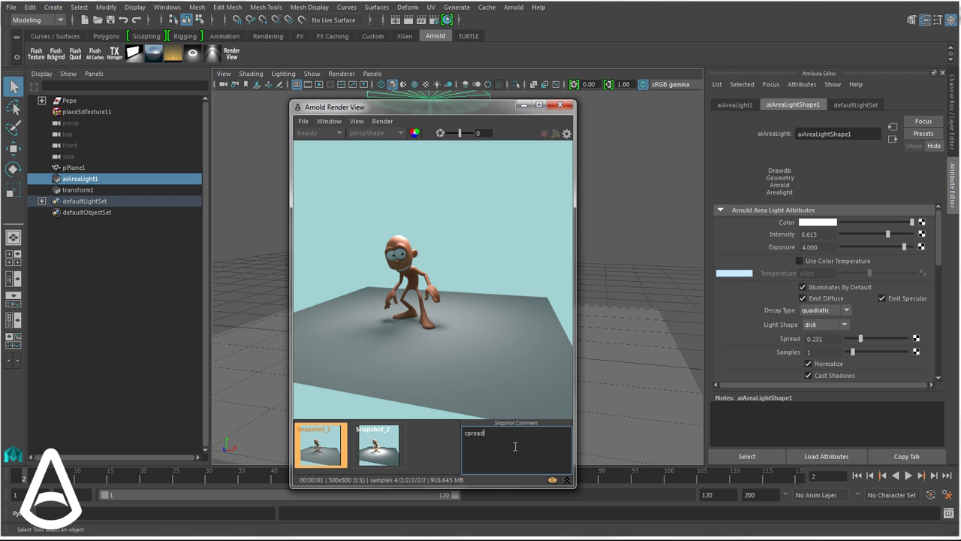
left_click(387, 455)
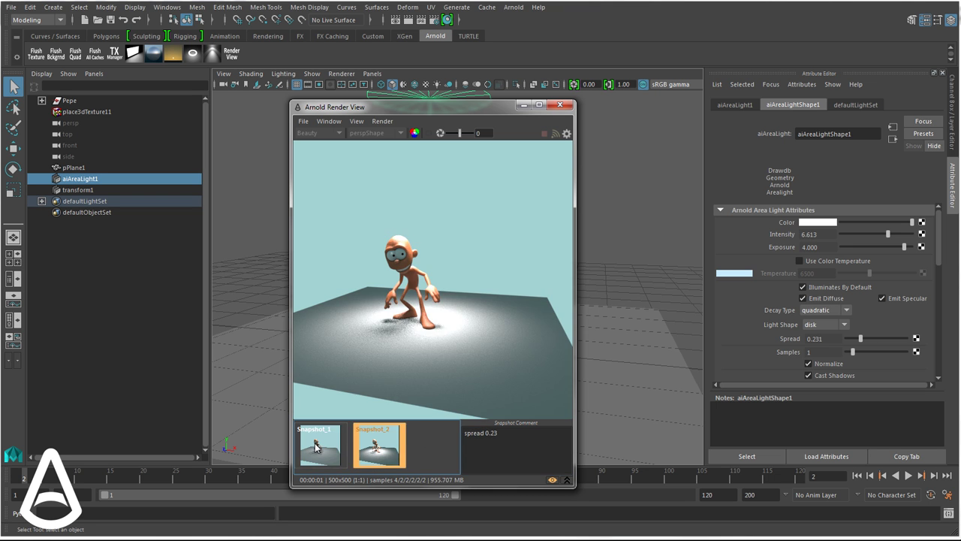
left_click(316, 448)
left_click(388, 448)
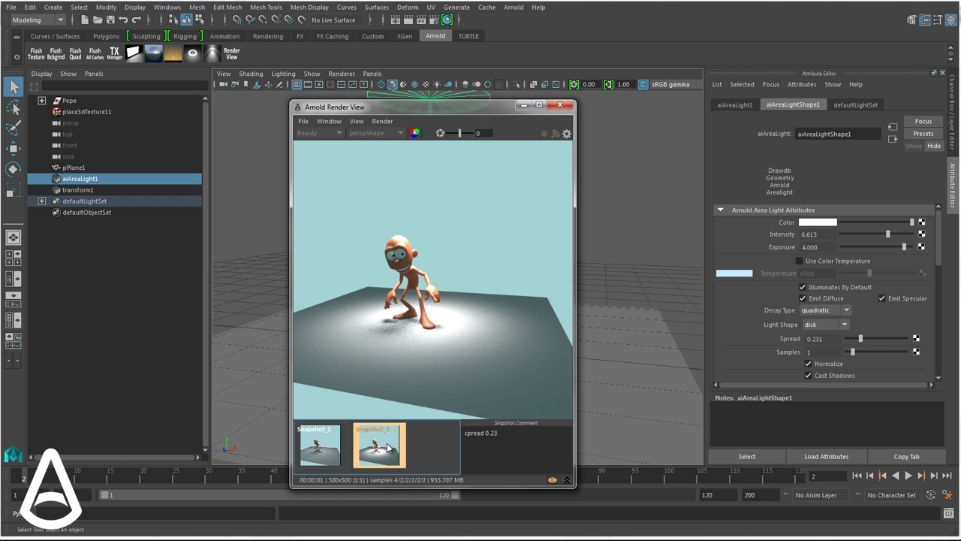
left_click(328, 445)
Compare Snapshot_1 as A against Snapshot_2 as B, tilting and sweeping the diagonal split line
right_click(331, 443)
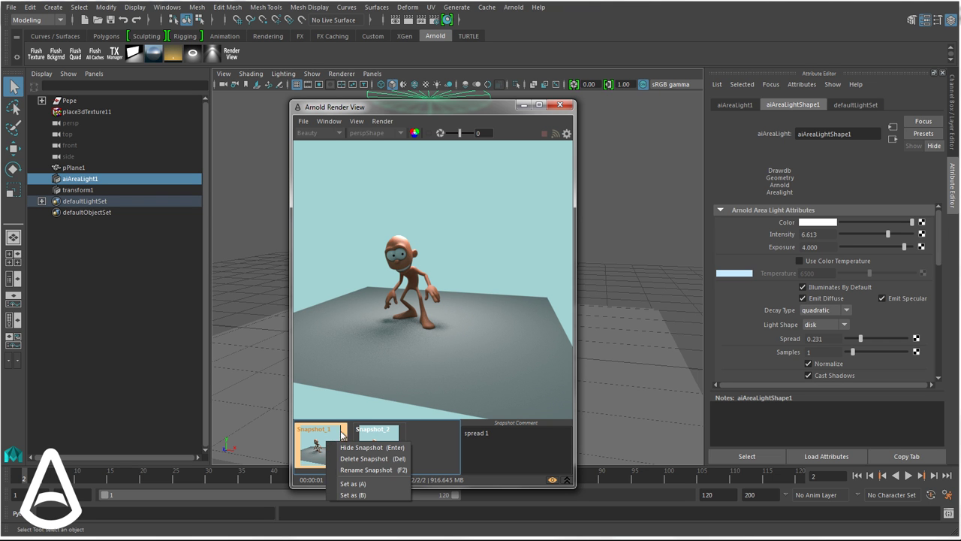
left_click(365, 484)
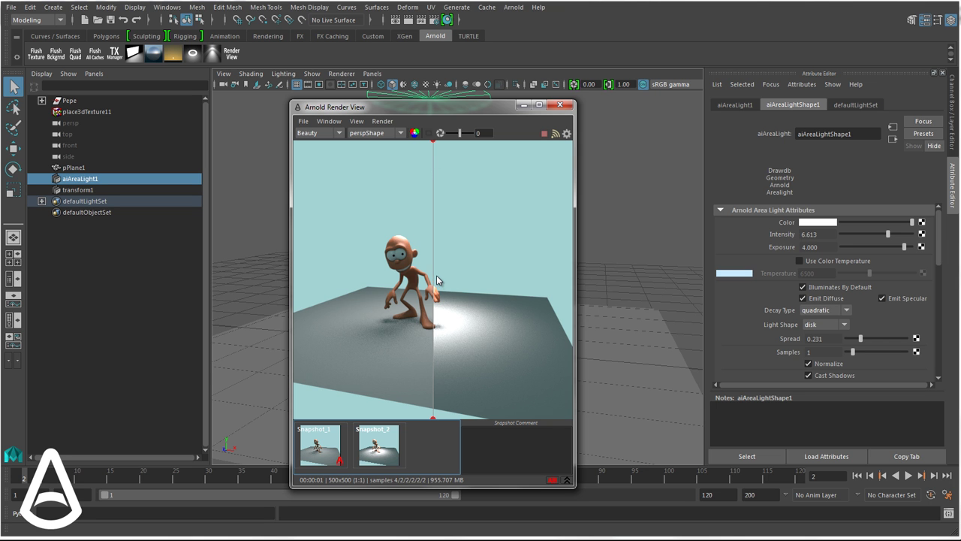
left_click_drag(433, 282, 483, 352)
right_click(378, 443)
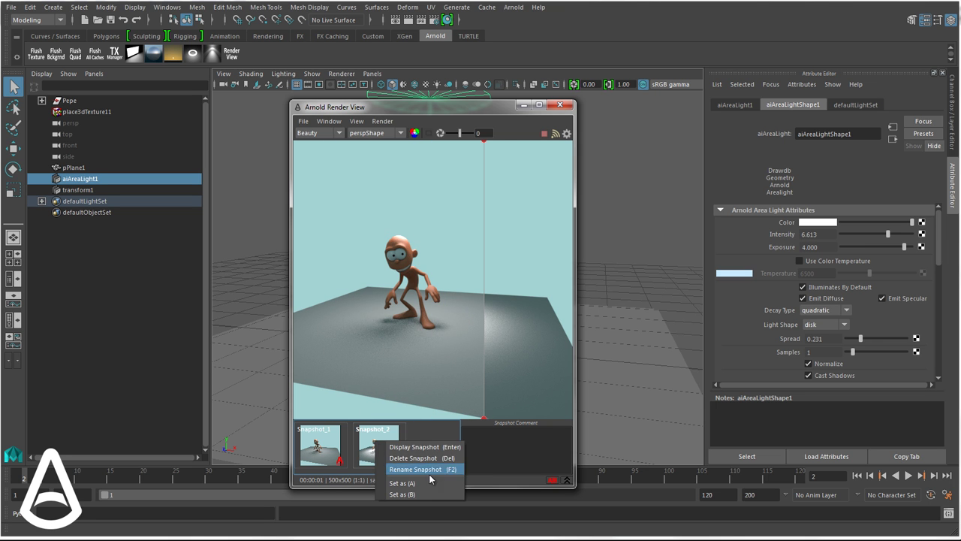
left_click(430, 496)
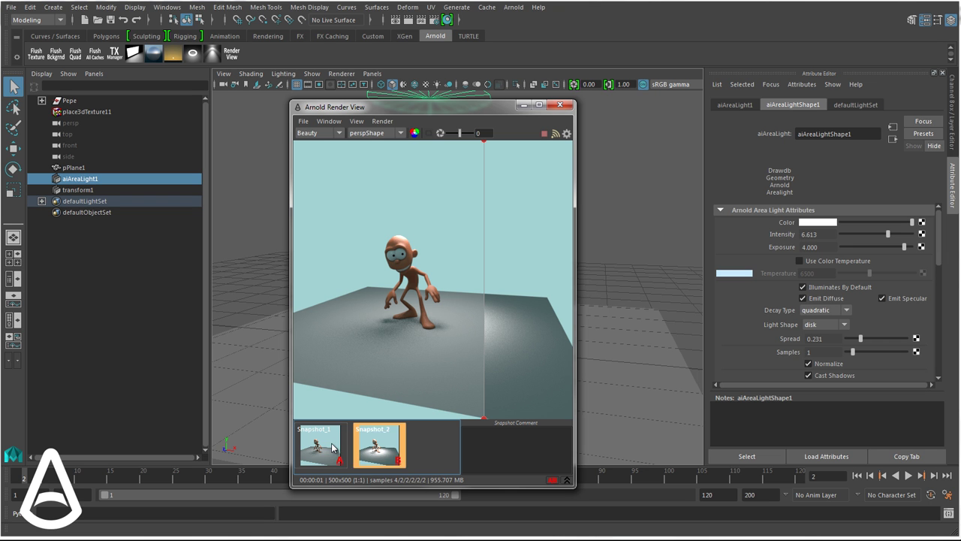
left_click_drag(481, 299, 459, 317)
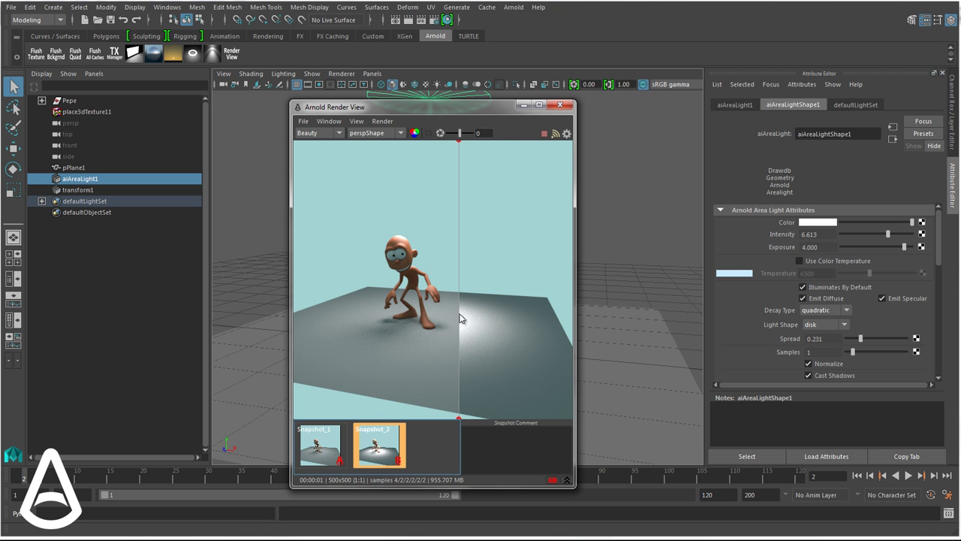
left_click_drag(458, 418, 613, 300)
left_click_drag(545, 255, 487, 256)
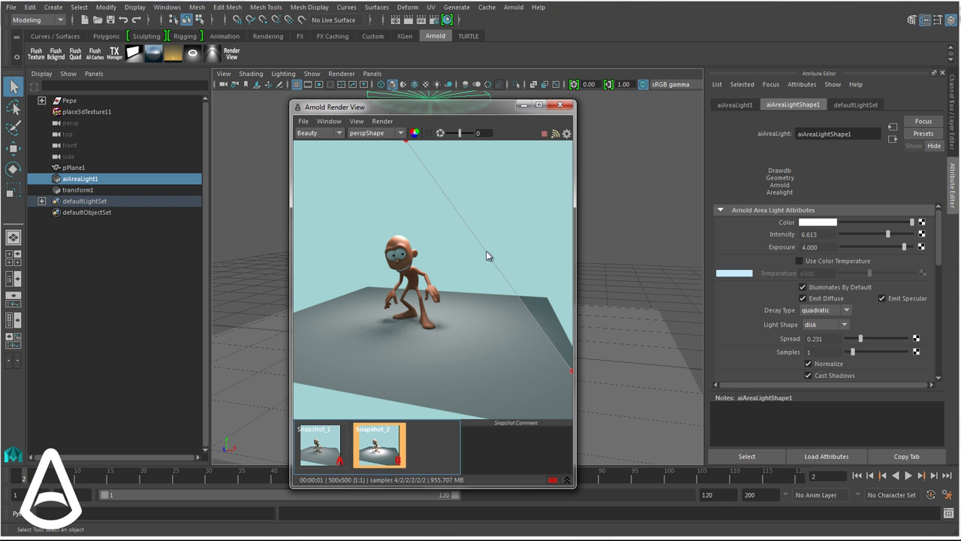
Remove Snapshot_2's B marking, shift the split, and raise the area light's spread to 0.529
right_click(400, 451)
left_click(425, 507)
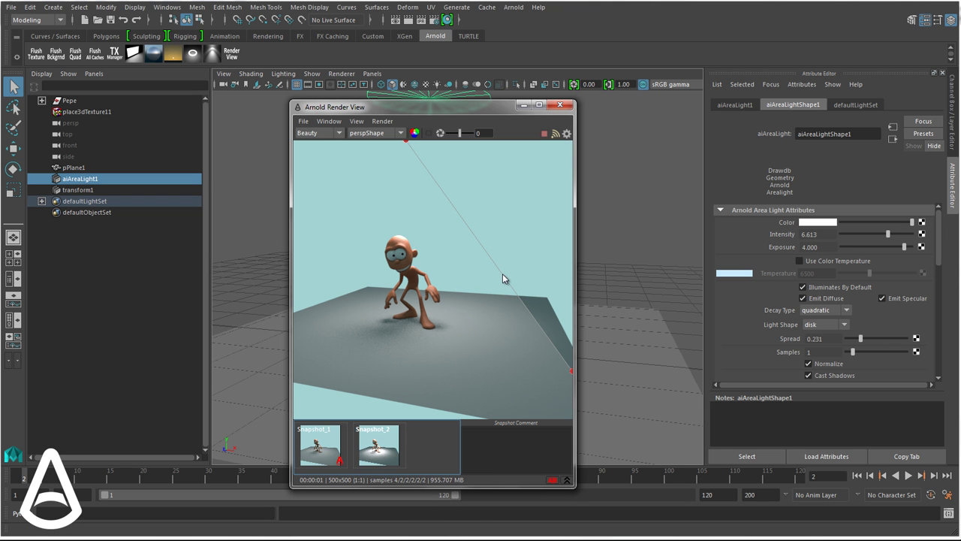
left_click_drag(502, 274, 441, 332)
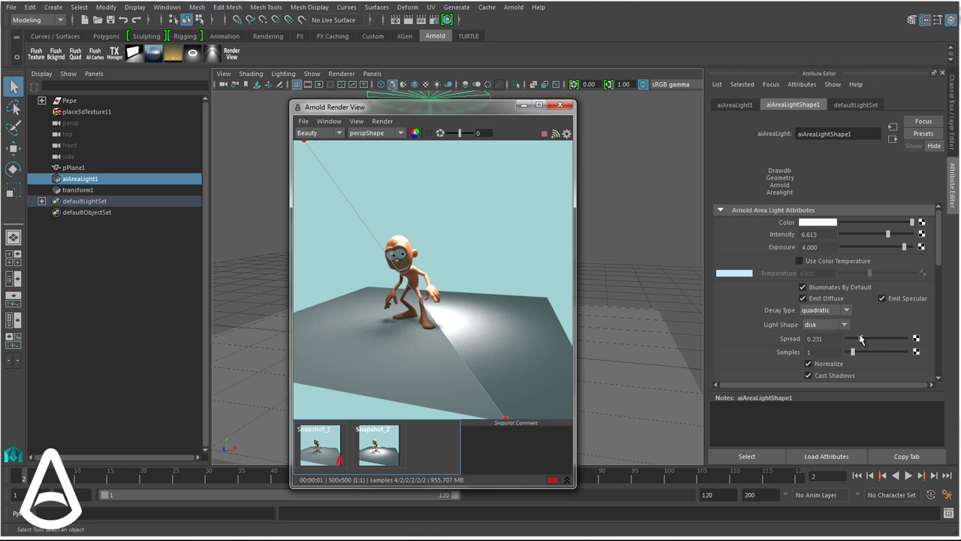
left_click_drag(861, 339, 878, 347)
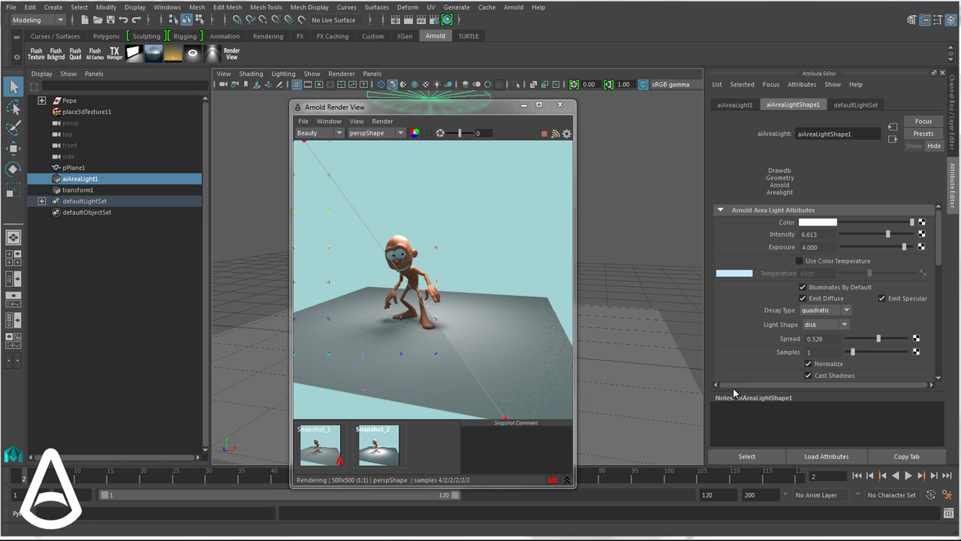
Turn off the A/B comparison and collapse the snapshot strip below the render
left_click(553, 480)
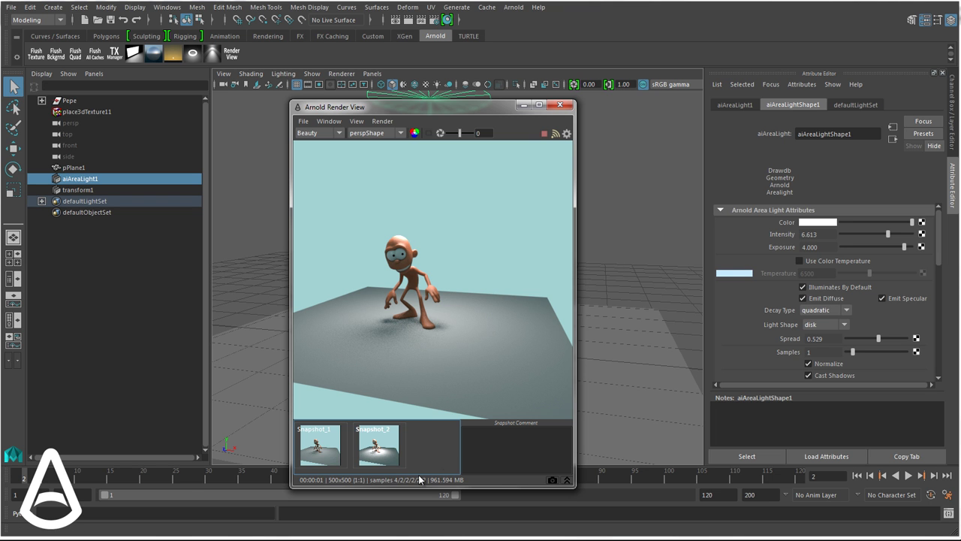
left_click(303, 121)
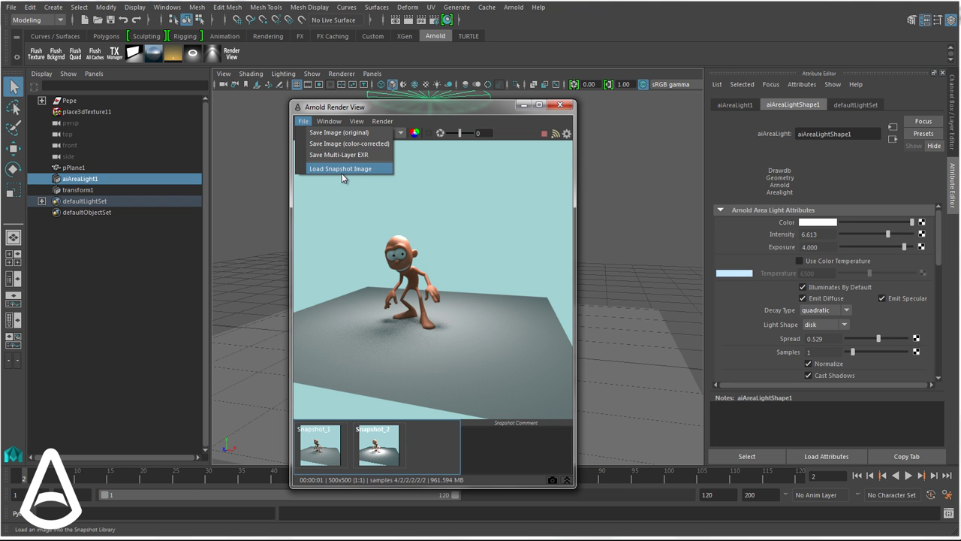
left_click(438, 445)
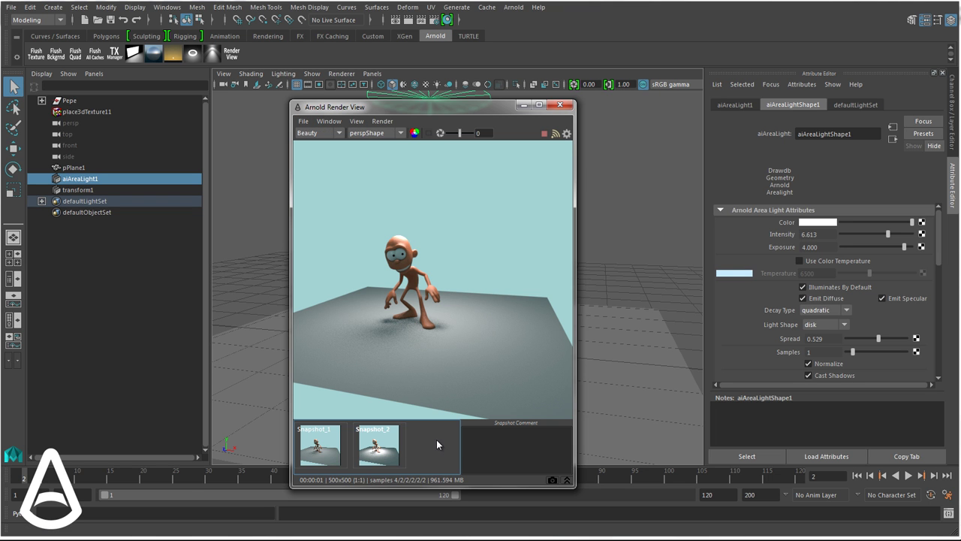
left_click(569, 481)
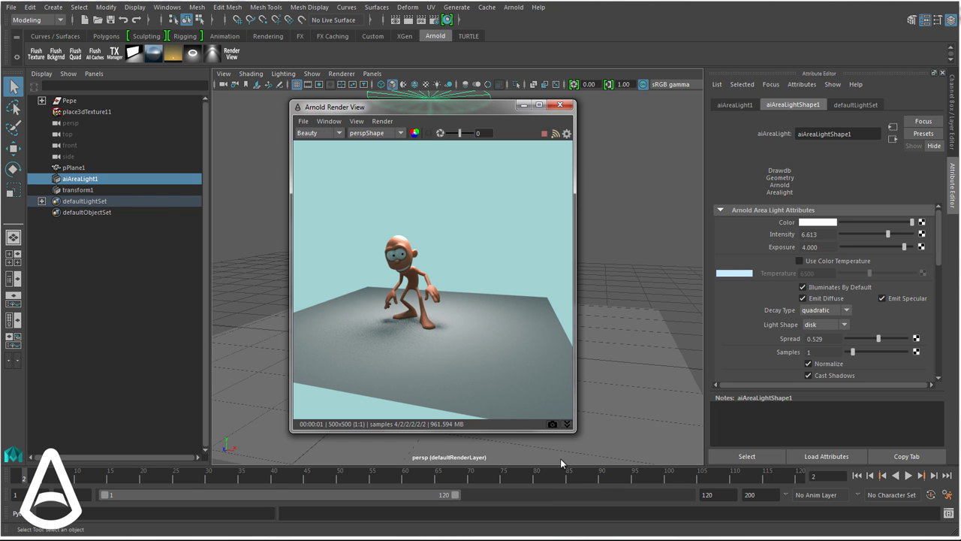
left_click(301, 122)
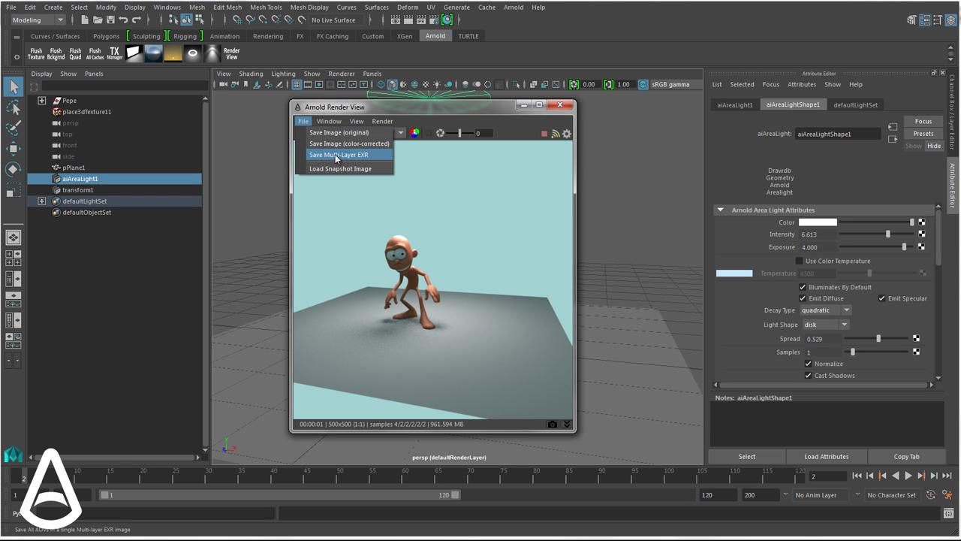
left_click(336, 114)
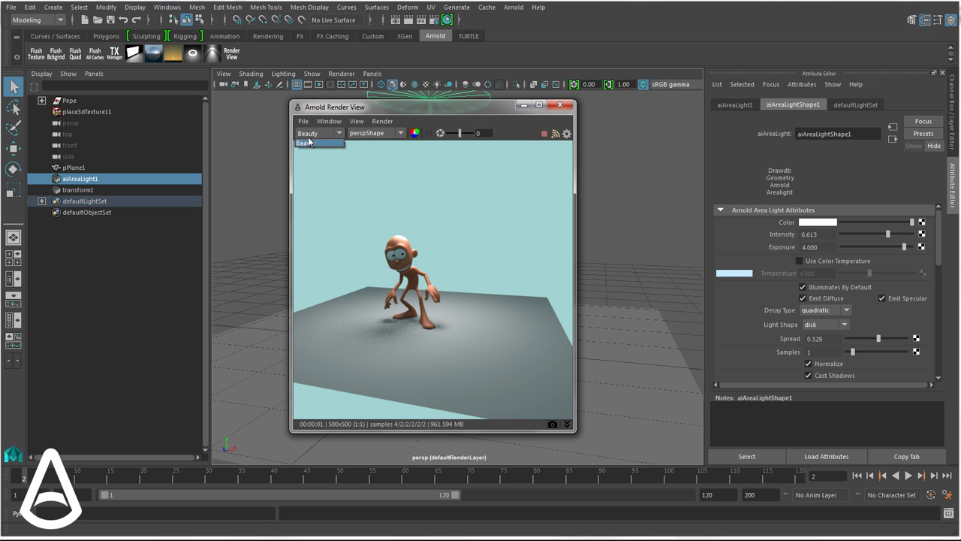
left_click(309, 142)
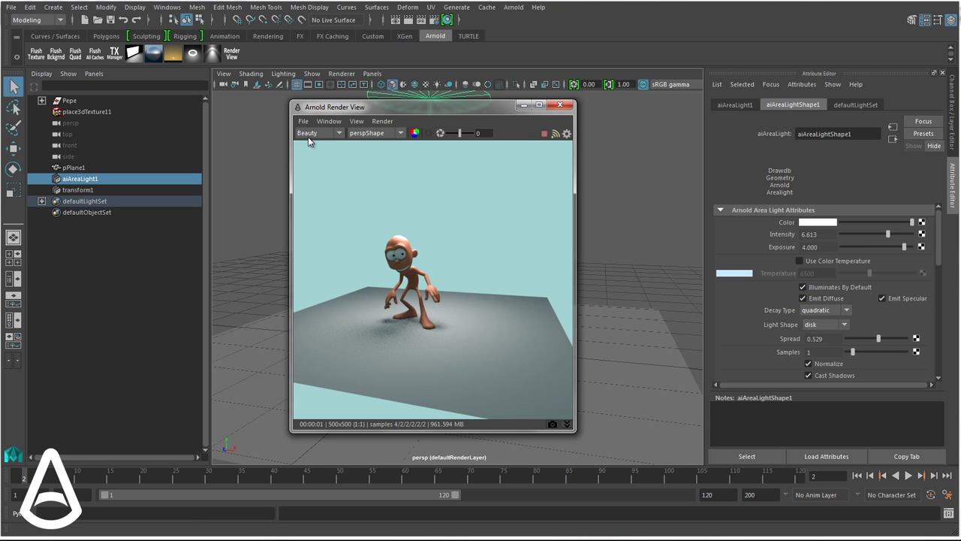
Select the ground plane and the character's eye by clicking them in the render
left_click(385, 321)
left_click(412, 292)
left_click(403, 258)
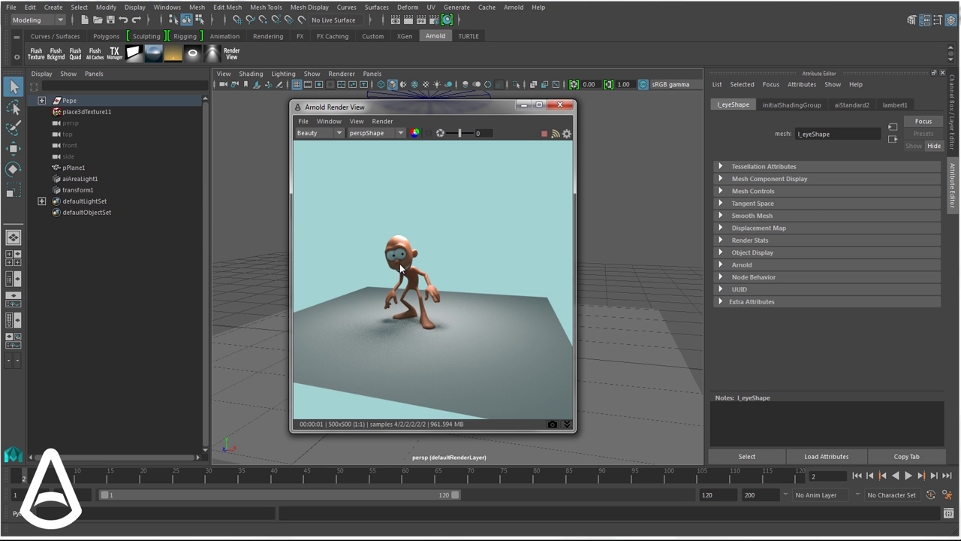
left_click(440, 355)
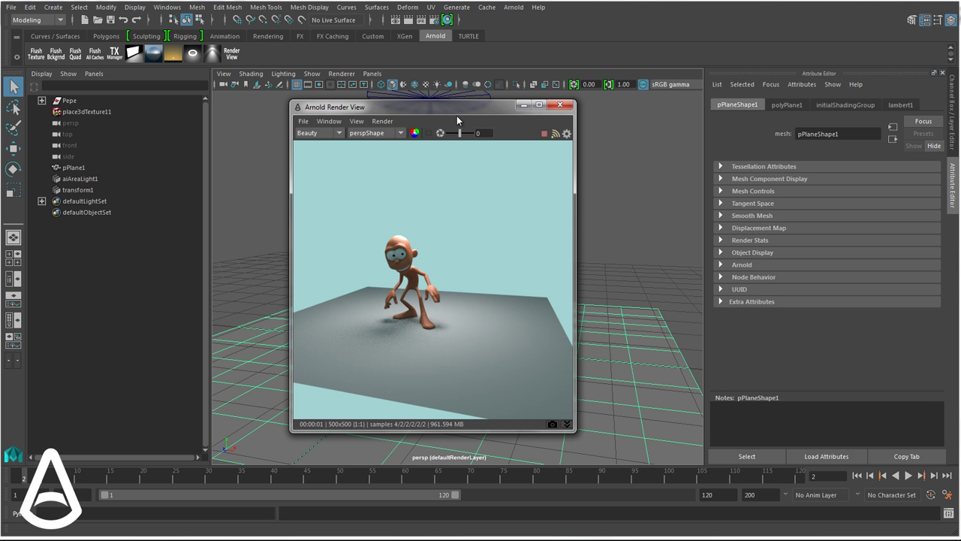
Move the Render View left, then zoom and orbit the camera to a closer, front-facing angle
left_click_drag(455, 110, 252, 108)
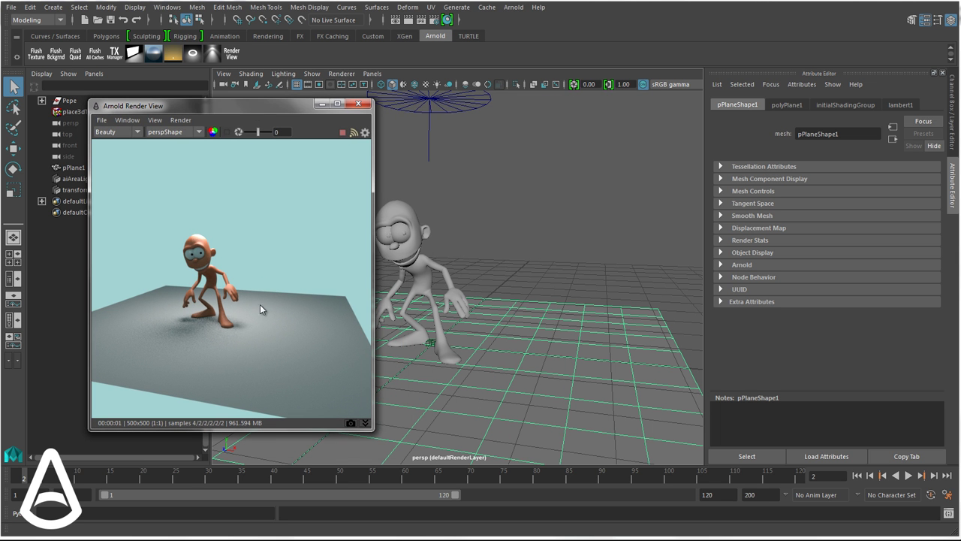
scroll(261, 306, "up", 5)
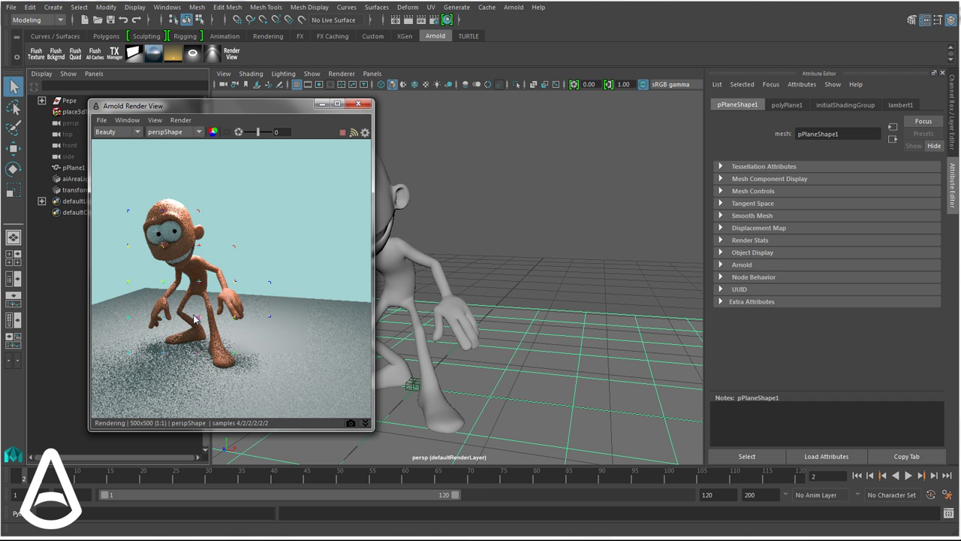
left_click_drag(194, 319, 264, 317, "alt")
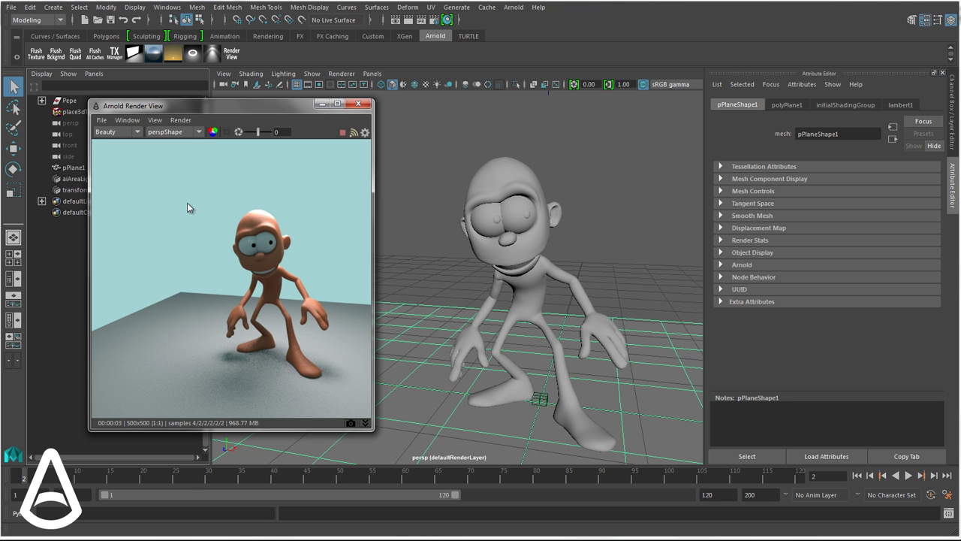
left_click(232, 138)
left_click_drag(217, 226, 301, 314)
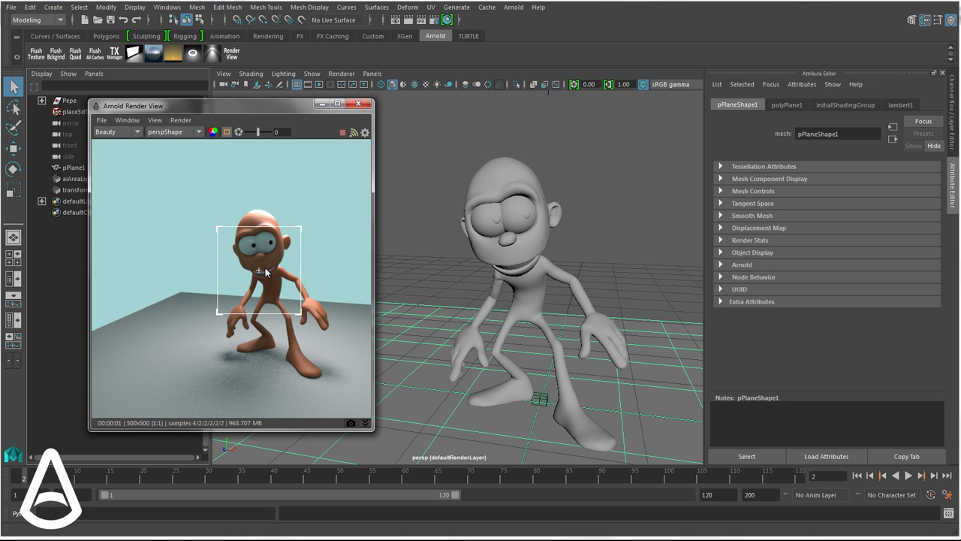
left_click_drag(260, 274, 207, 203)
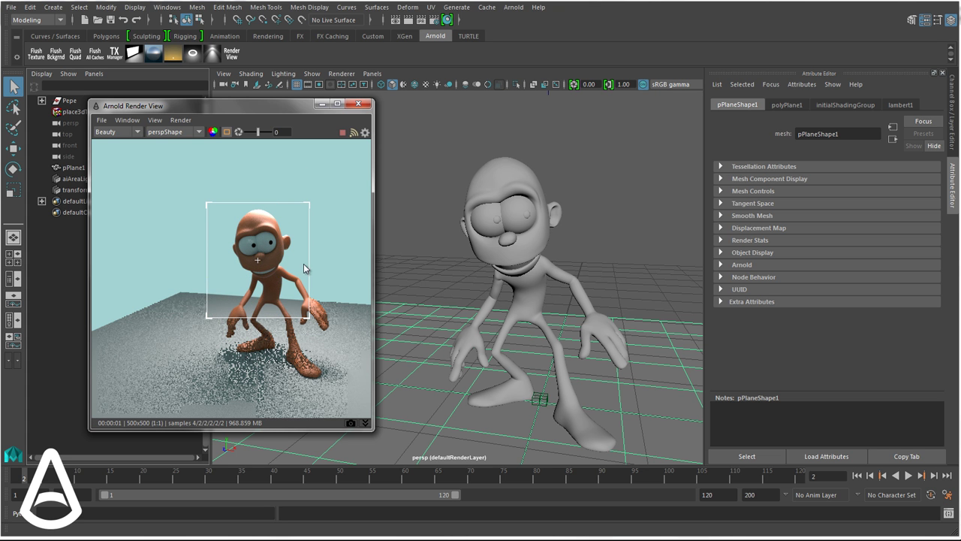
left_click(227, 133)
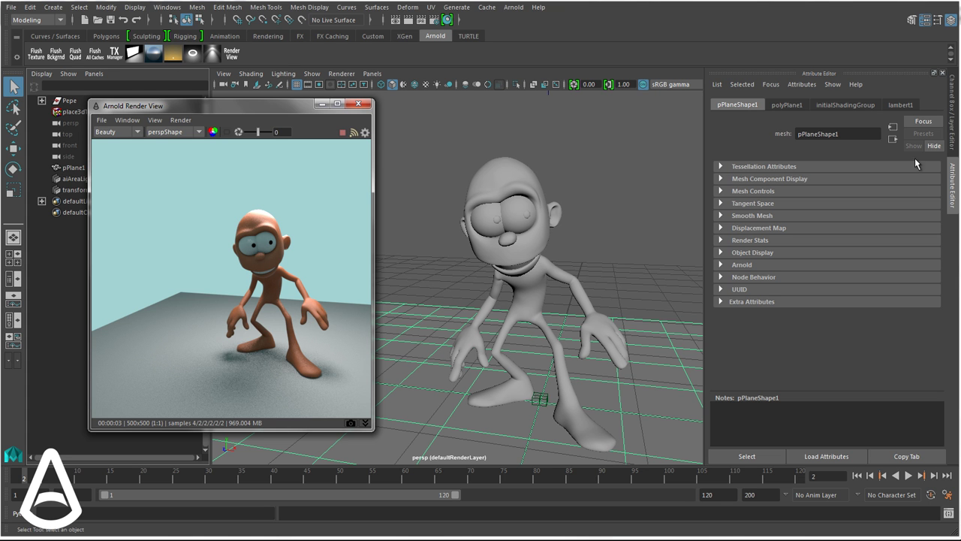
Show the render layers list in the Layer Editor and widen the panel area
left_click(952, 109)
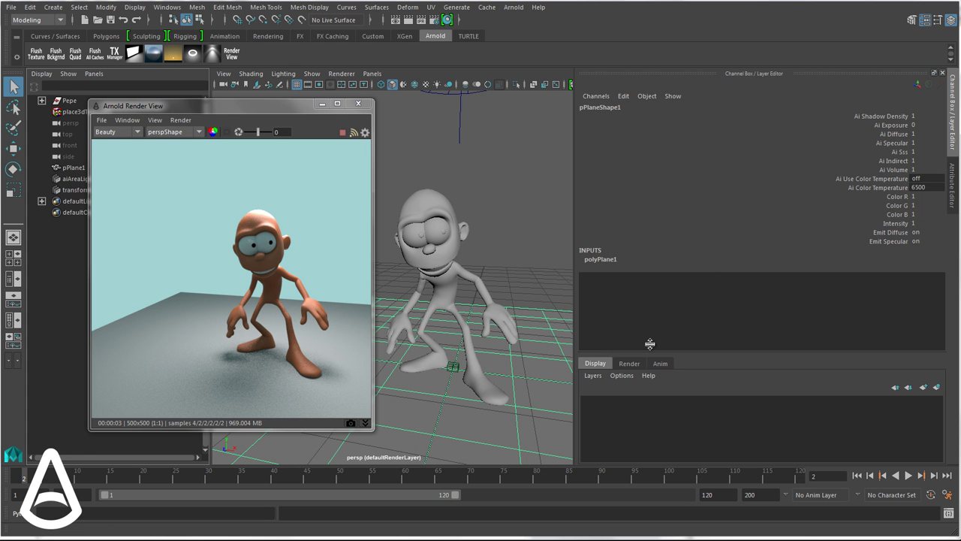
left_click(627, 363)
left_click_drag(573, 275, 713, 274)
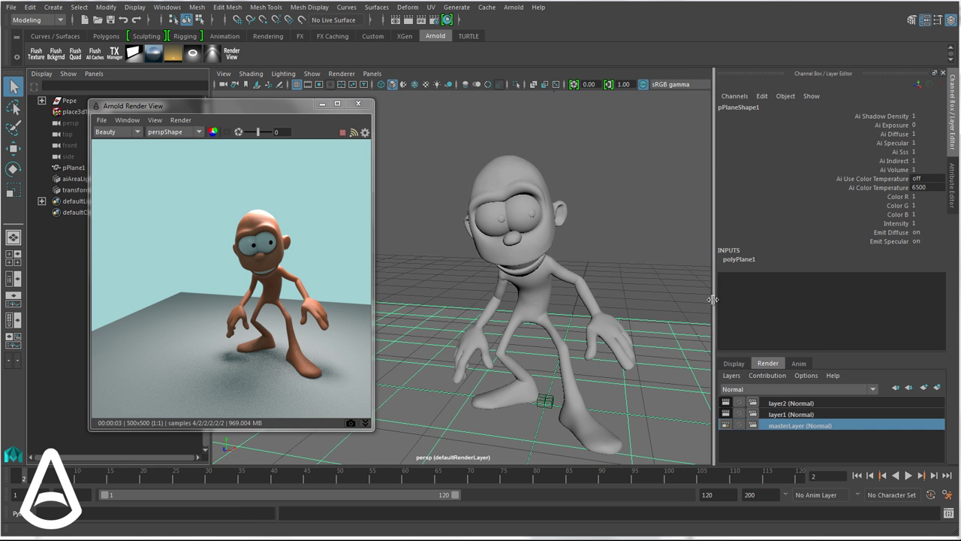
Switch to layer2 (head only), then layer1 (full body), then back to masterLayer
left_click(796, 404)
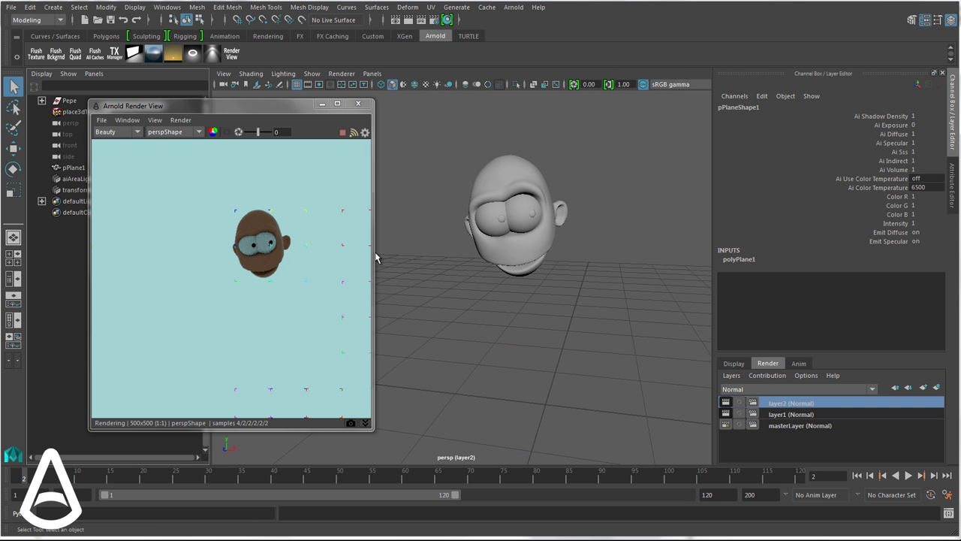
left_click(781, 414)
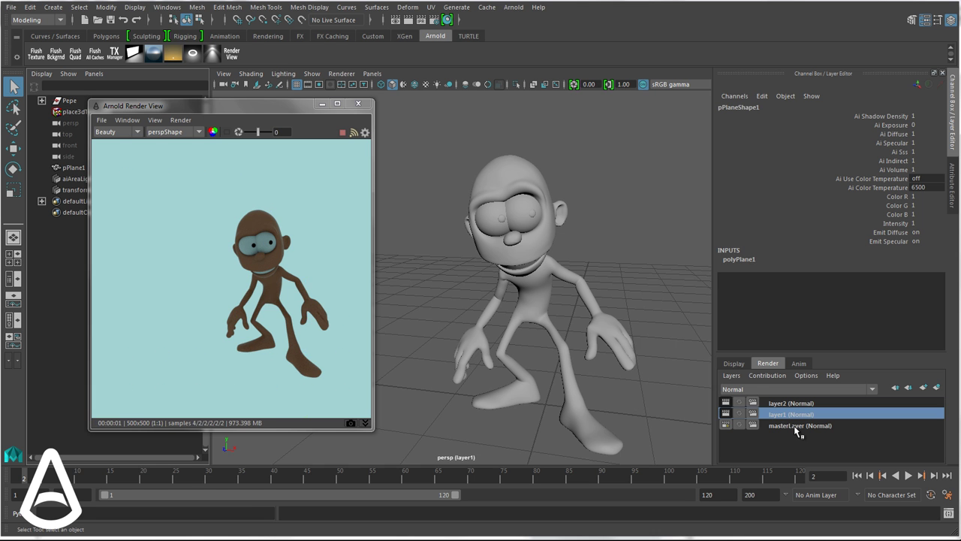
left_click(794, 427)
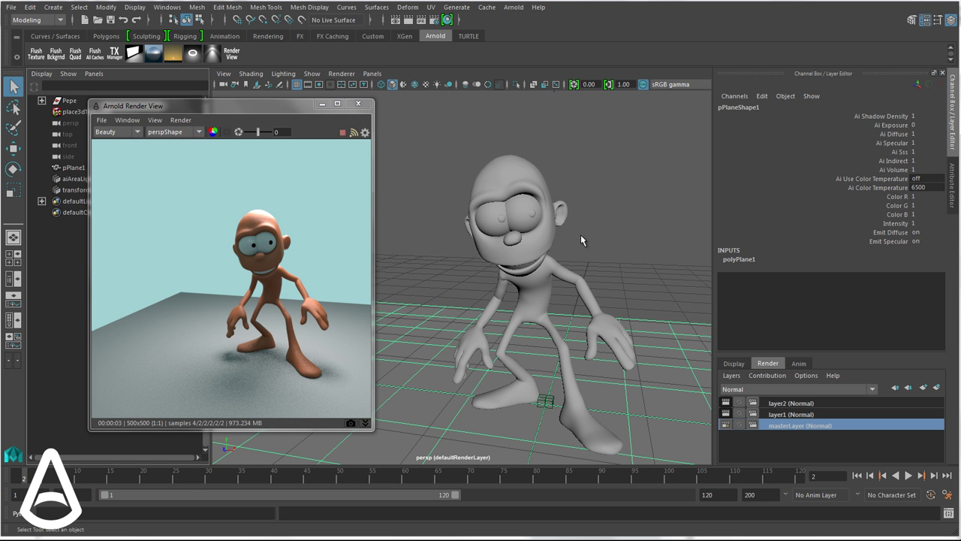
Force a full scene update, review the Save UI Threads option, and tumble the camera lower and closer
left_click(179, 120)
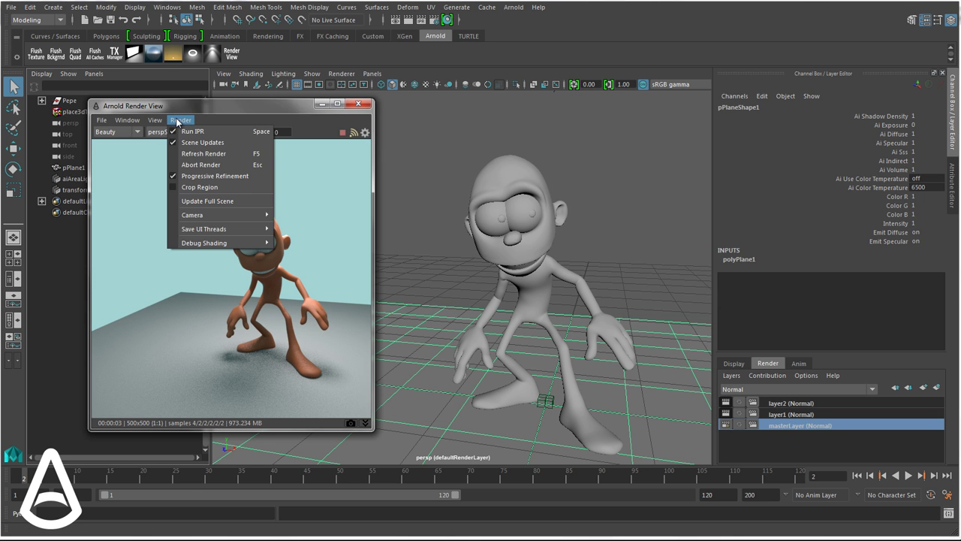
left_click(199, 201)
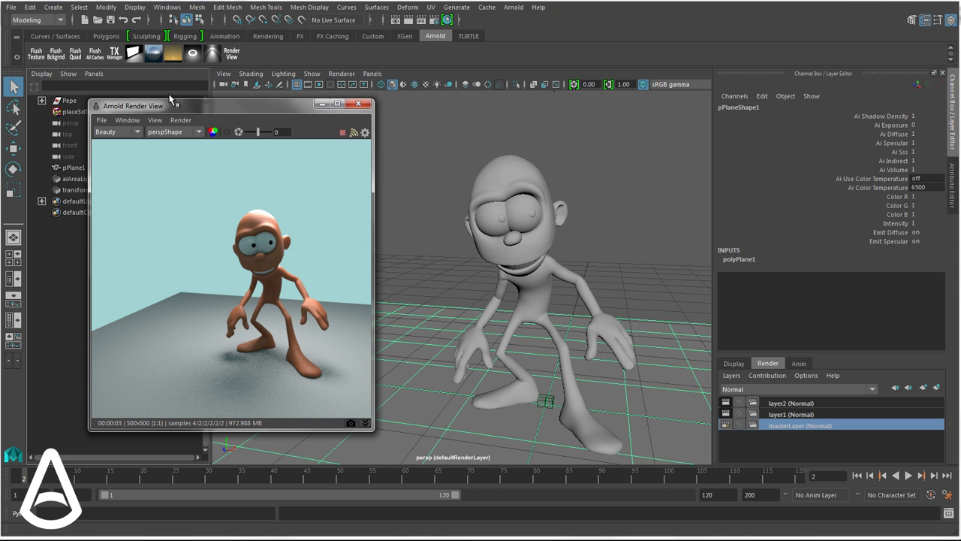
left_click(180, 120)
mouse_move(248, 228)
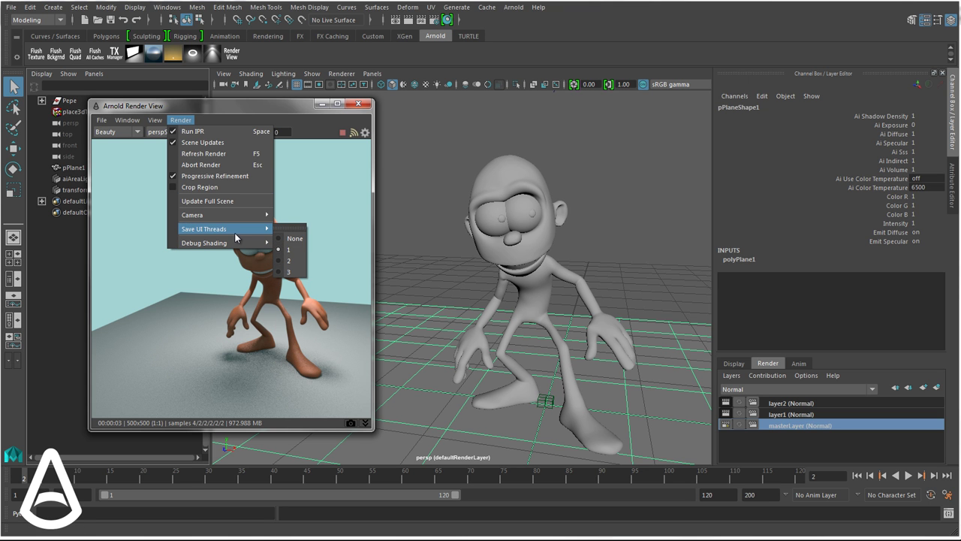
left_click(330, 157)
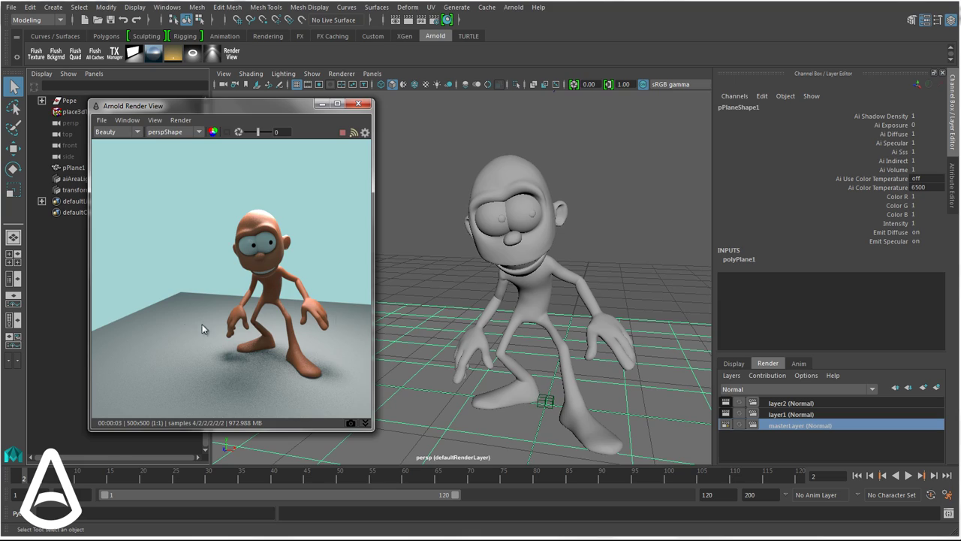
left_click_drag(202, 324, 301, 258, "alt")
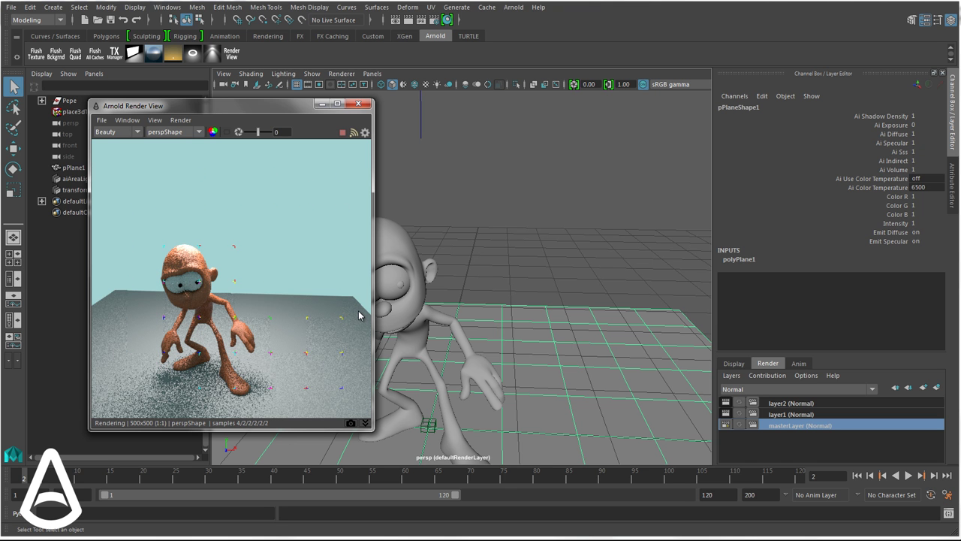